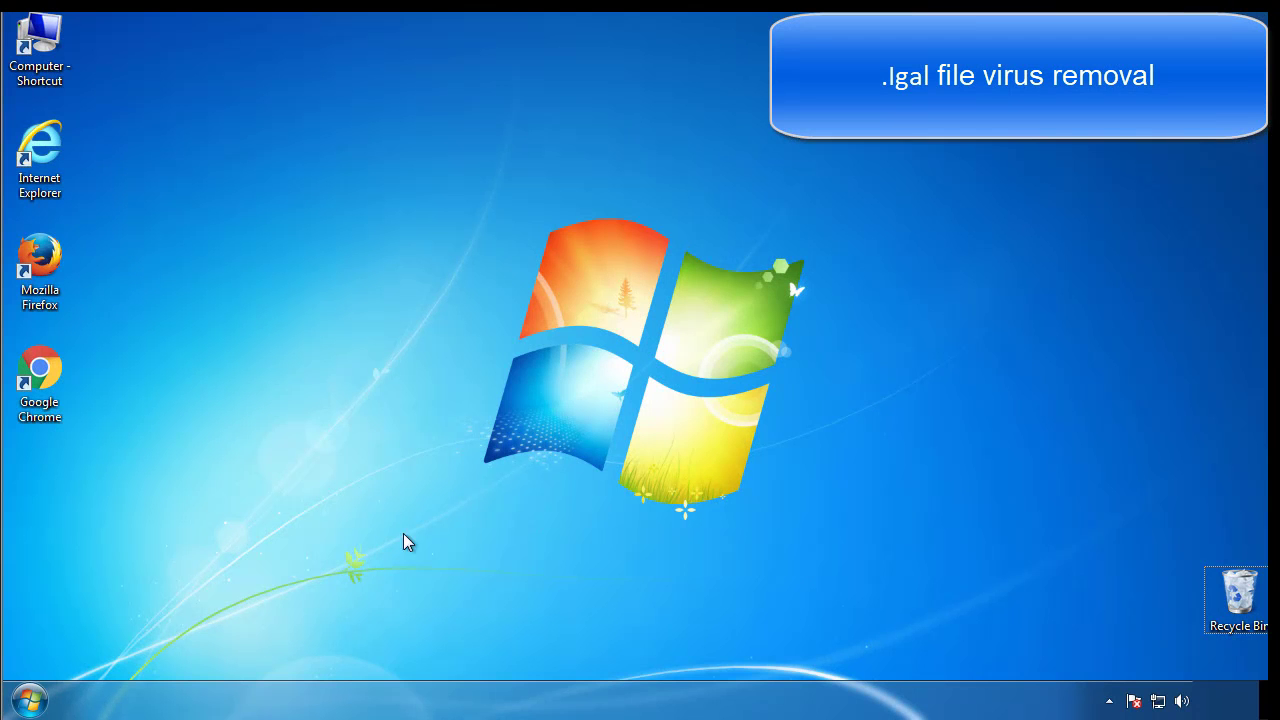
Launch msconfig, enable Safe boot (Minimal) on the Boot tab, and restart into Safe Mode
left_click(30, 700)
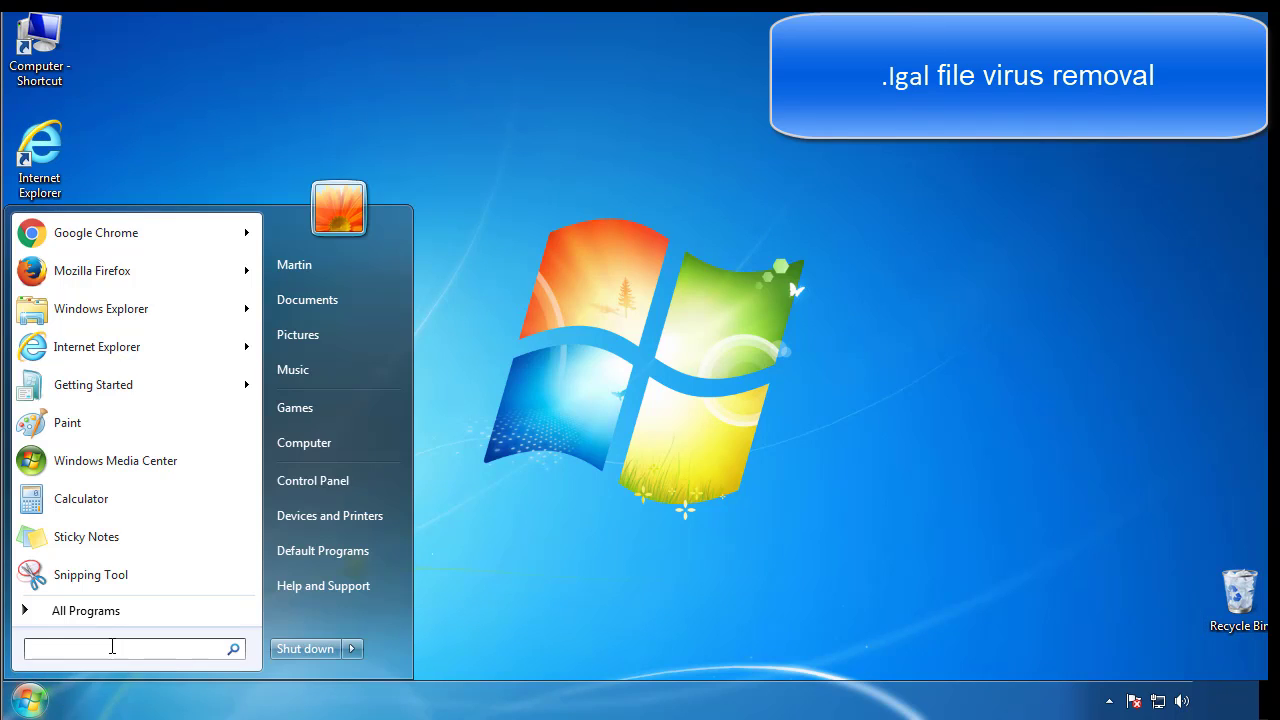
type("msconfig")
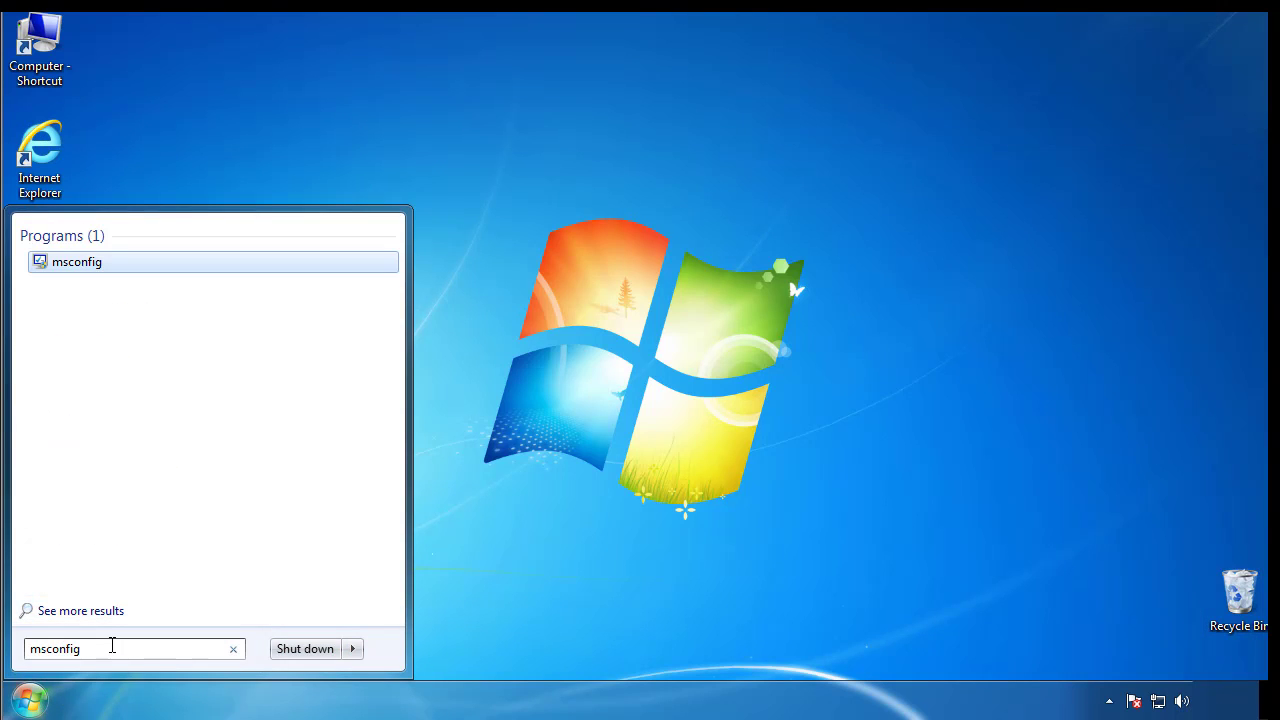
key("Return")
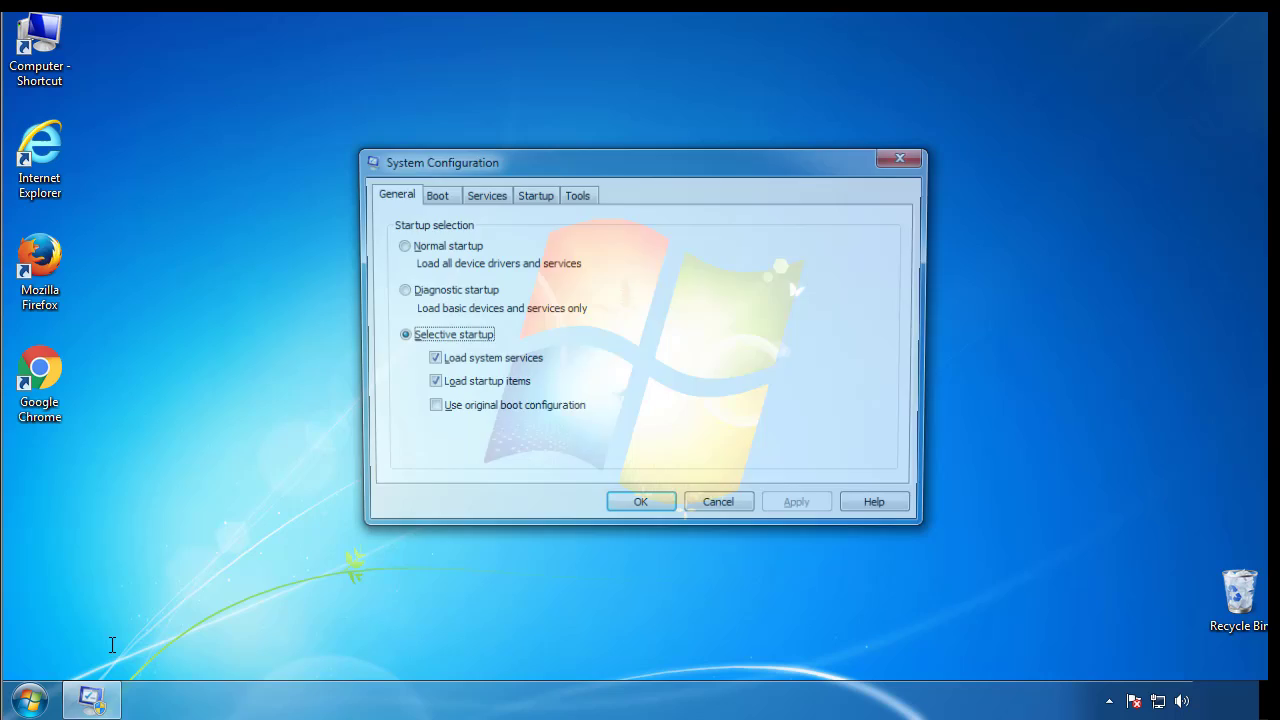
left_click(432, 197)
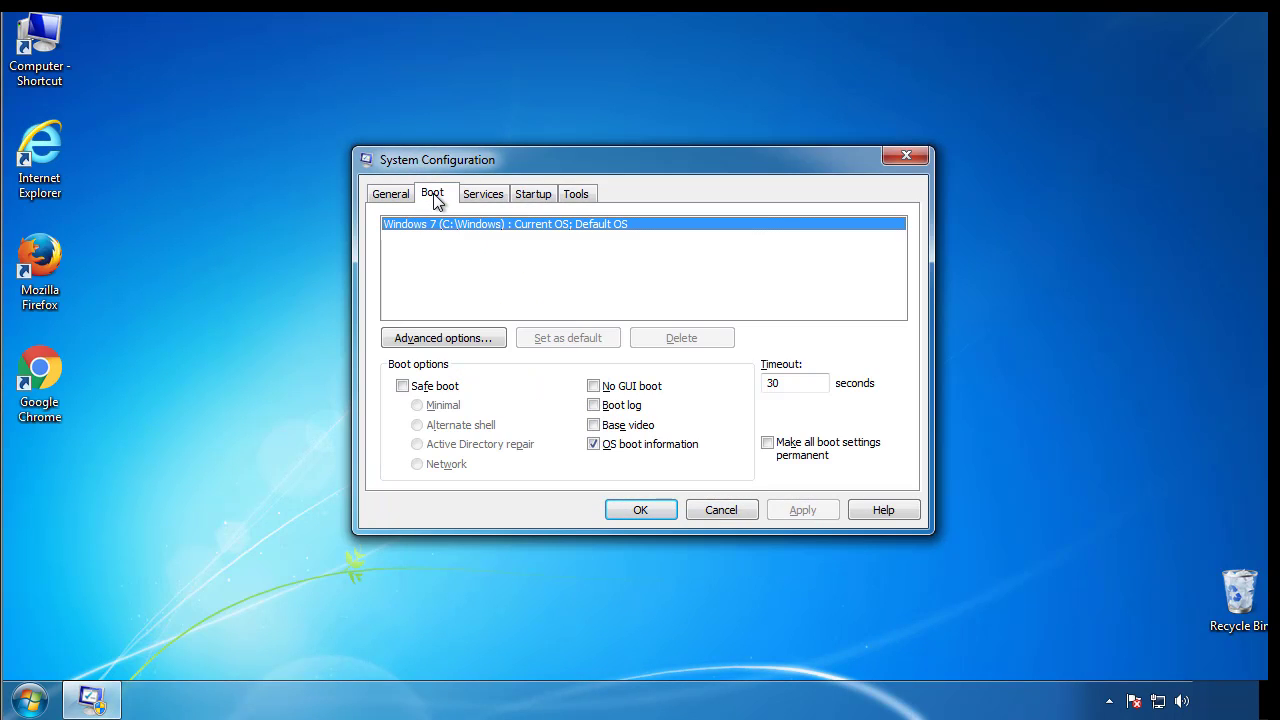
left_click(402, 386)
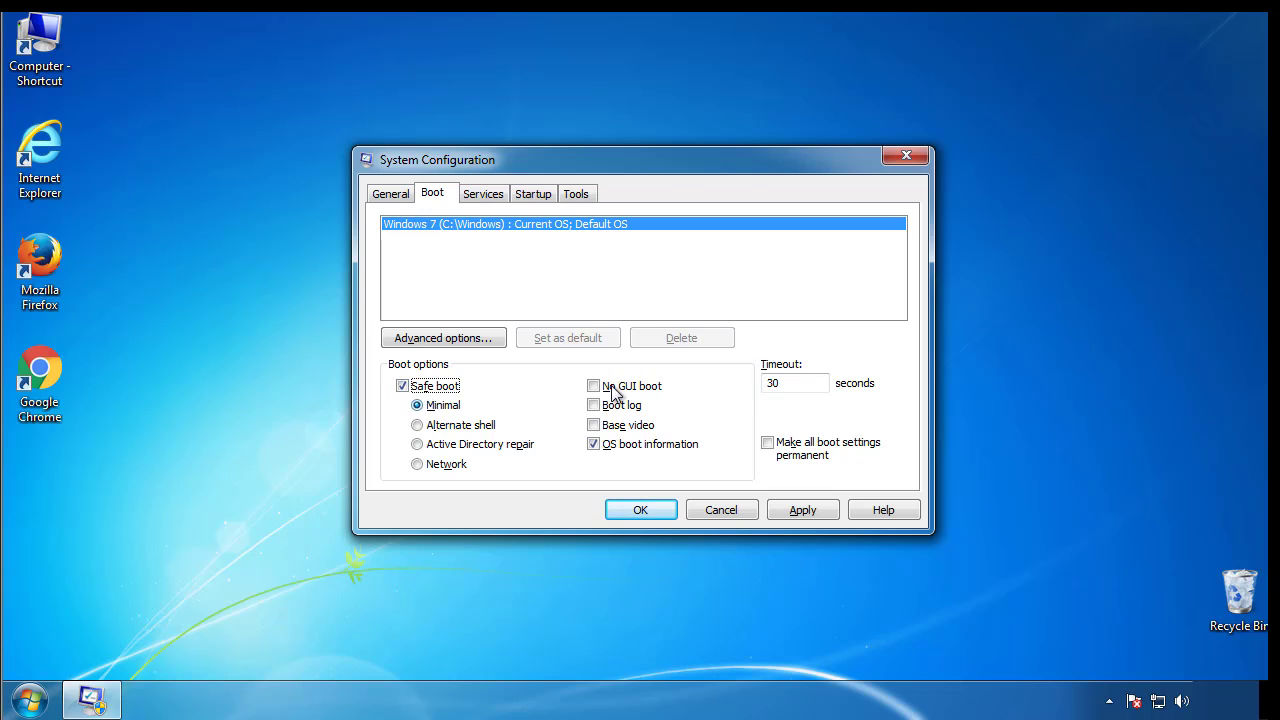
left_click(649, 510)
left_click(579, 388)
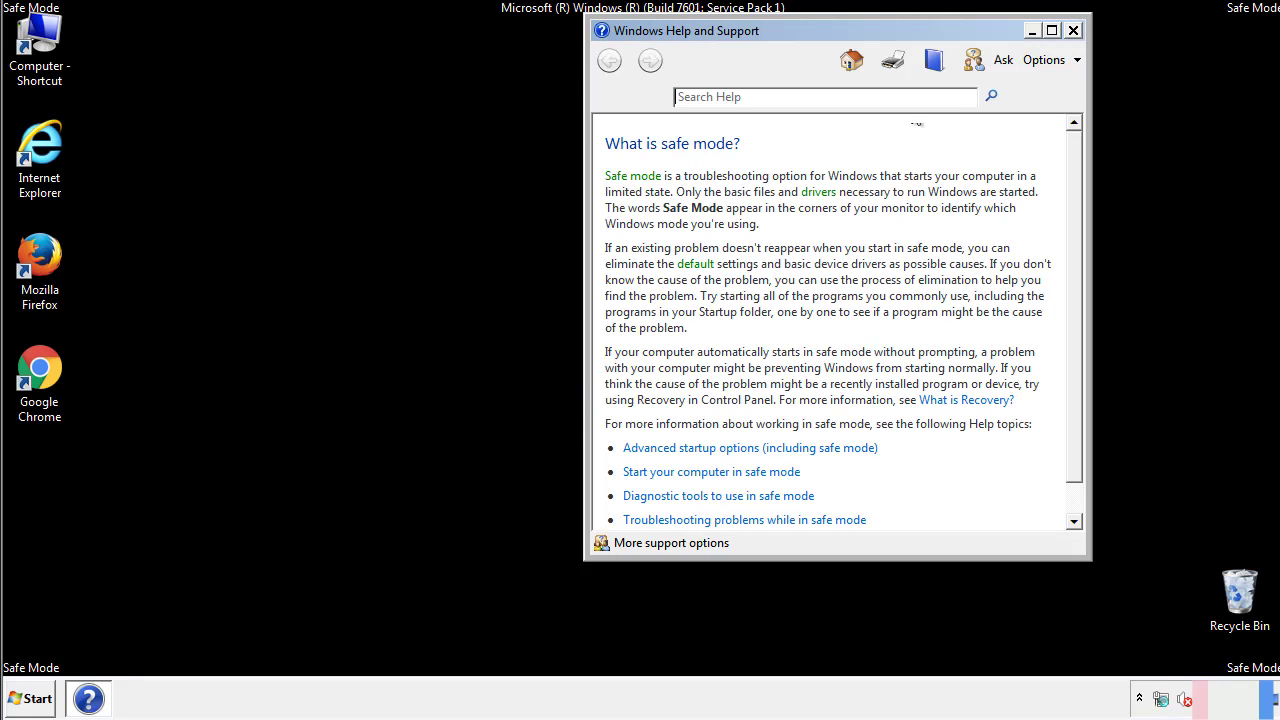
Close the Safe Mode help, then set Folder Options to show hidden files, folders and drives
left_click(1073, 30)
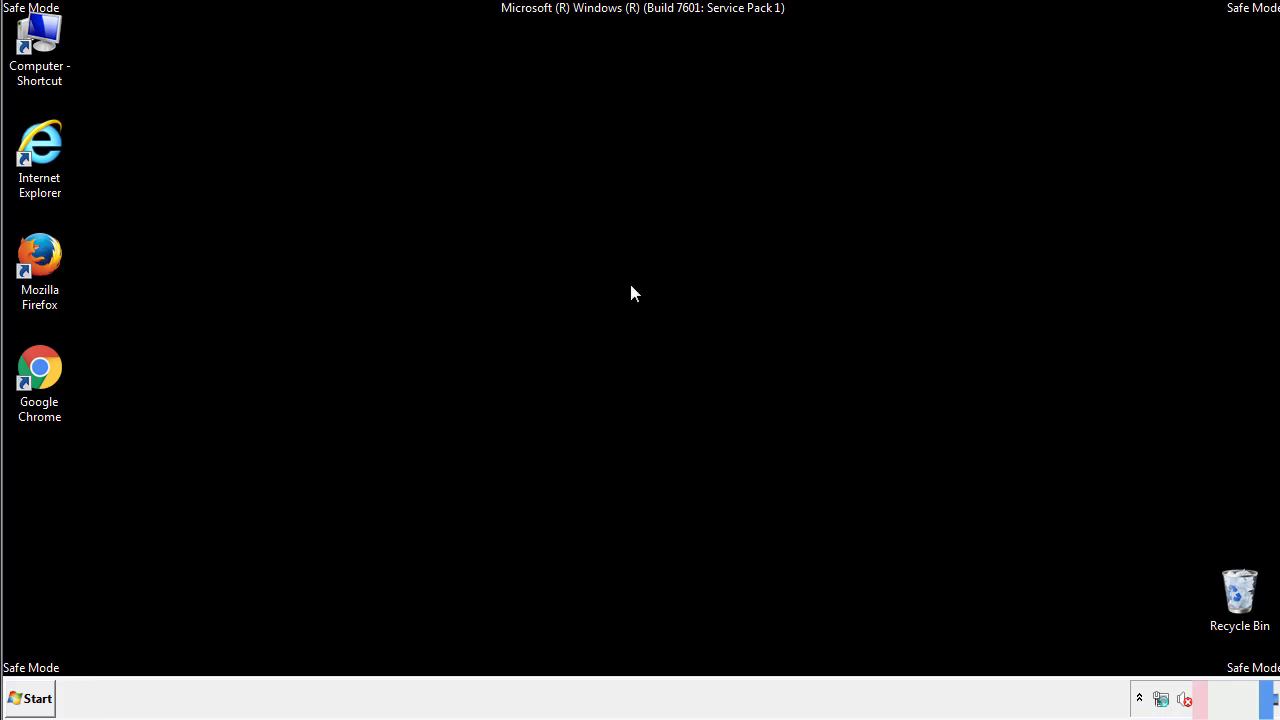
left_click(38, 697)
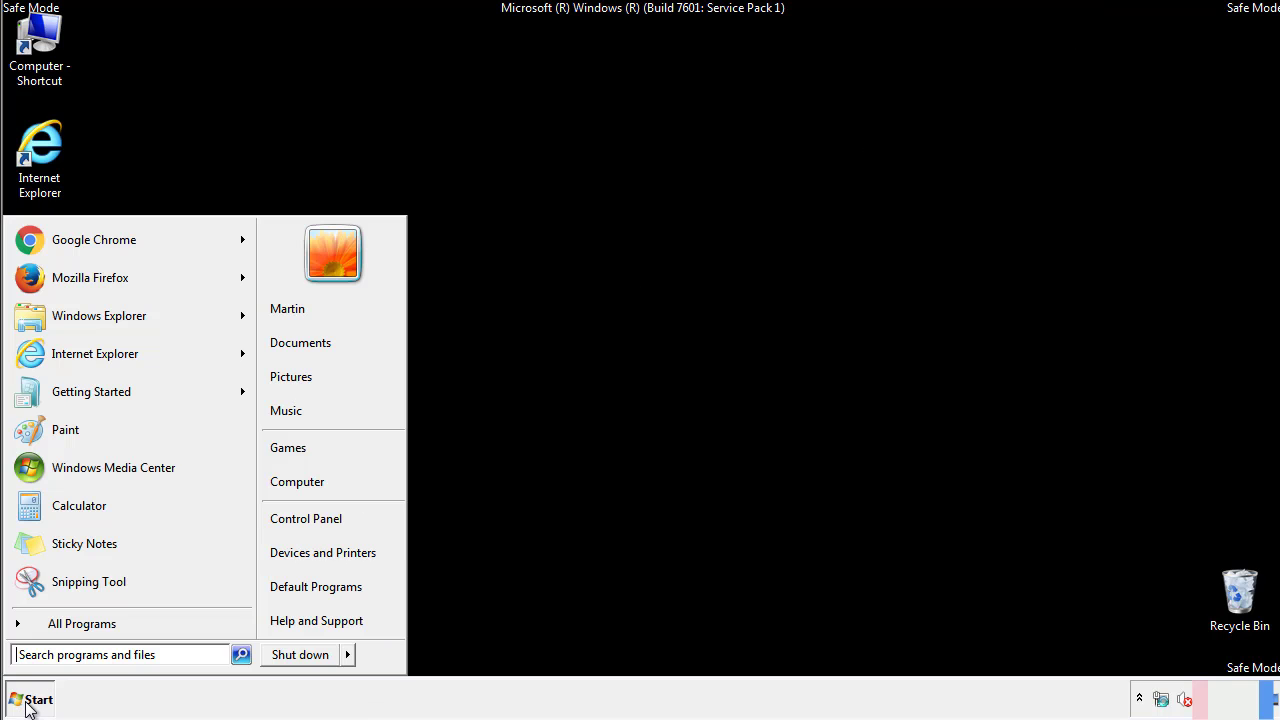
left_click(320, 516)
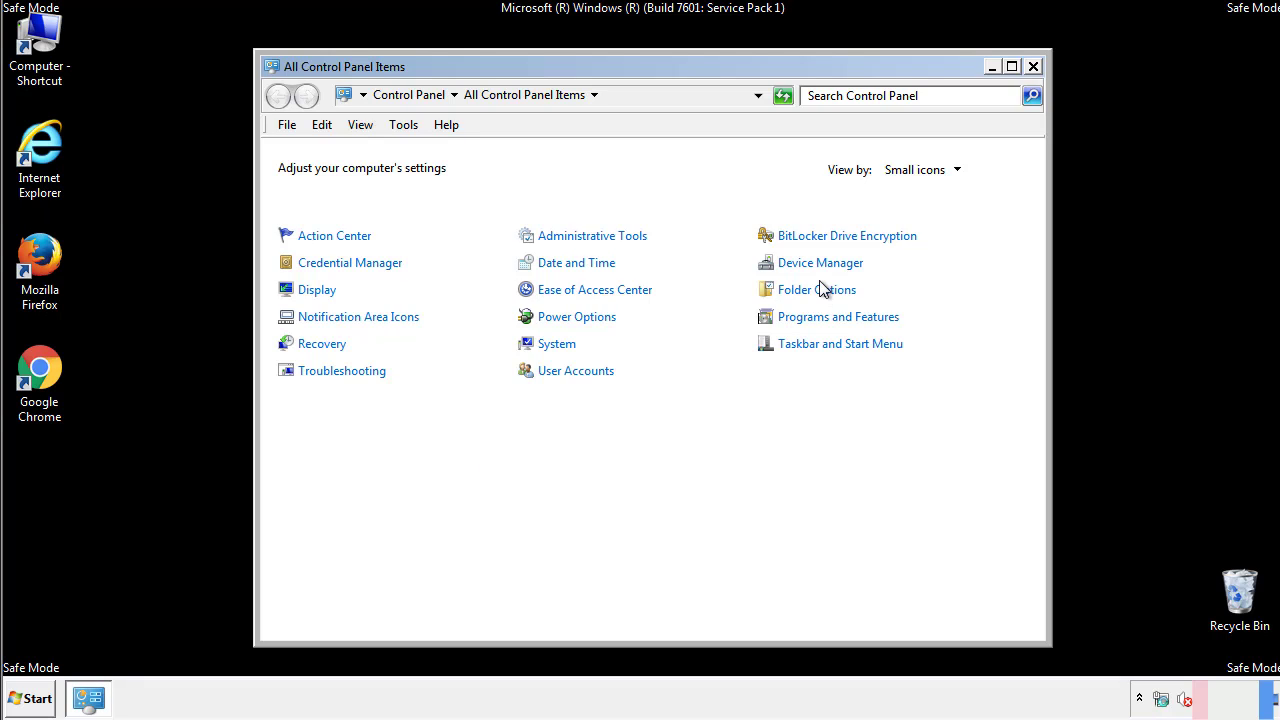
left_click(820, 292)
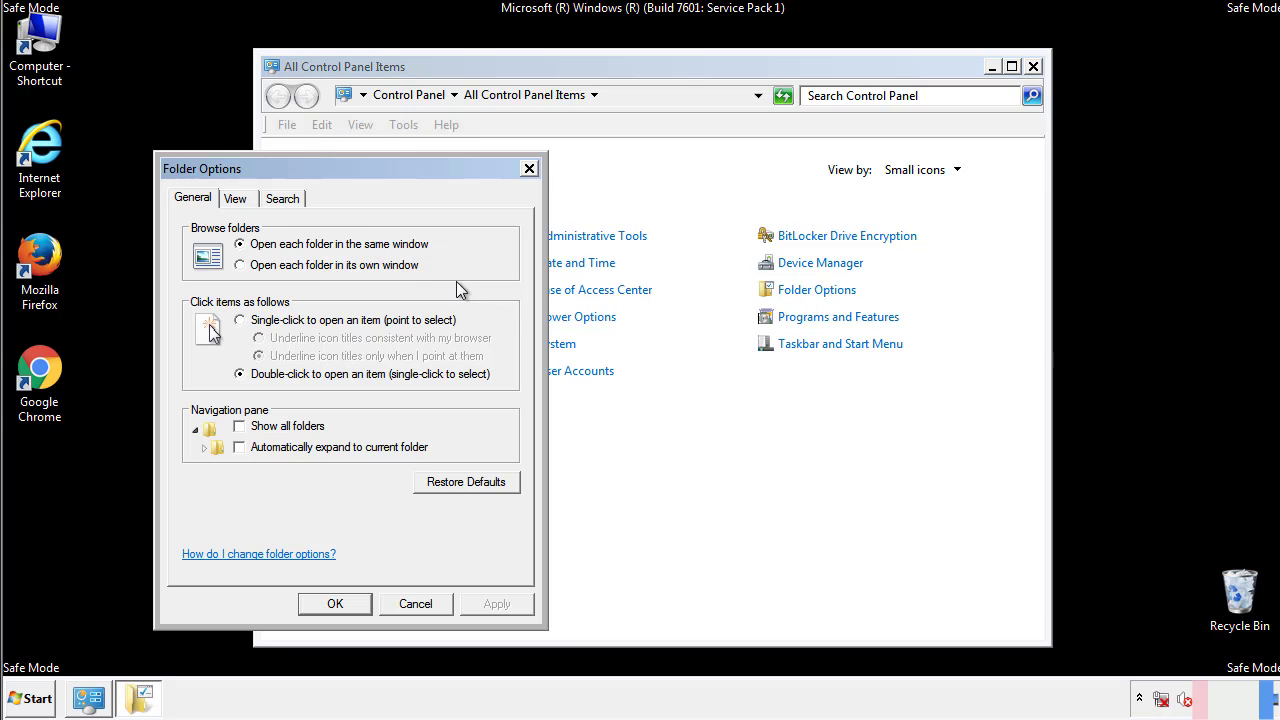
left_click(238, 201)
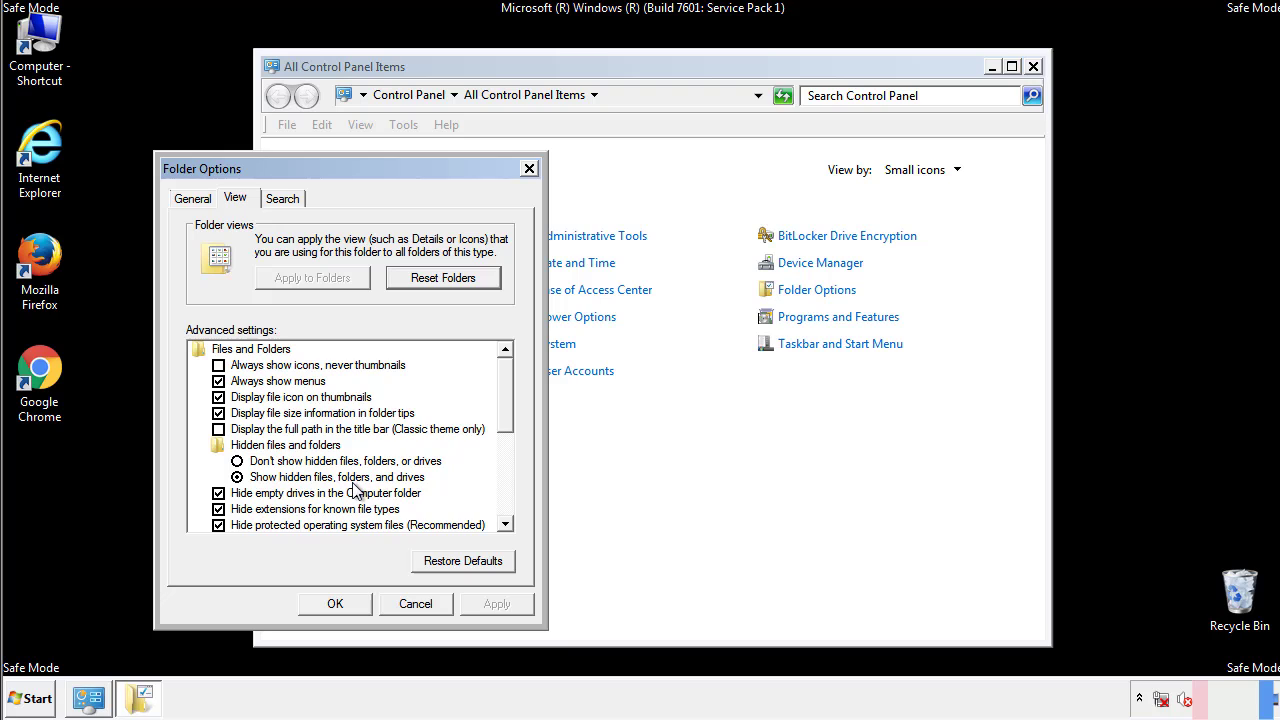
left_click(337, 603)
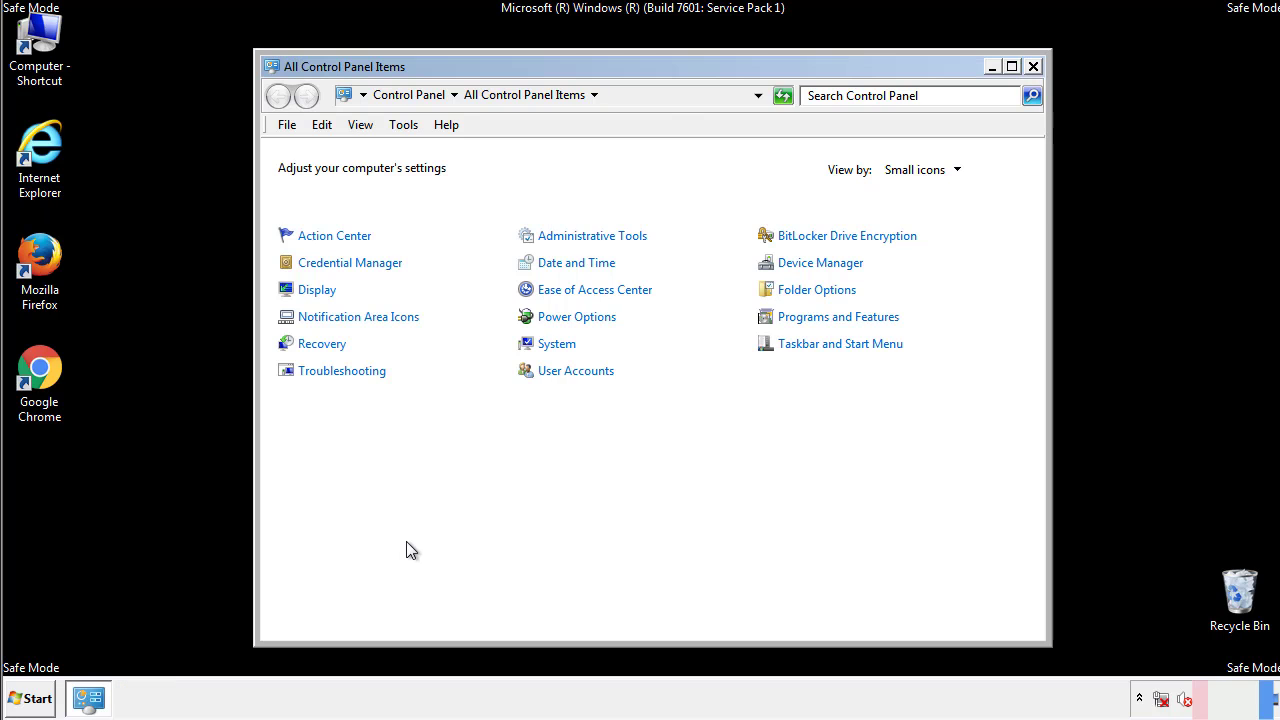
Close Control Panel and open C:\Windows through Computer and Local Disk (C:)
left_click(1034, 66)
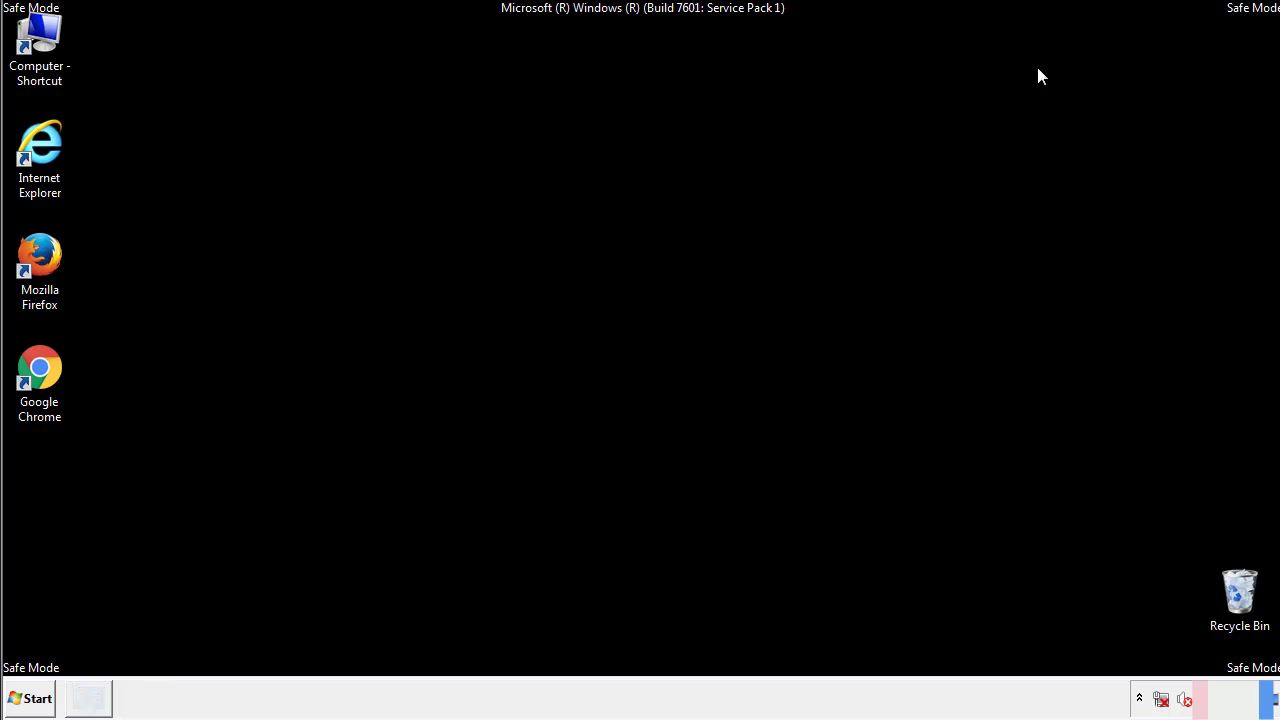
double_click(52, 35)
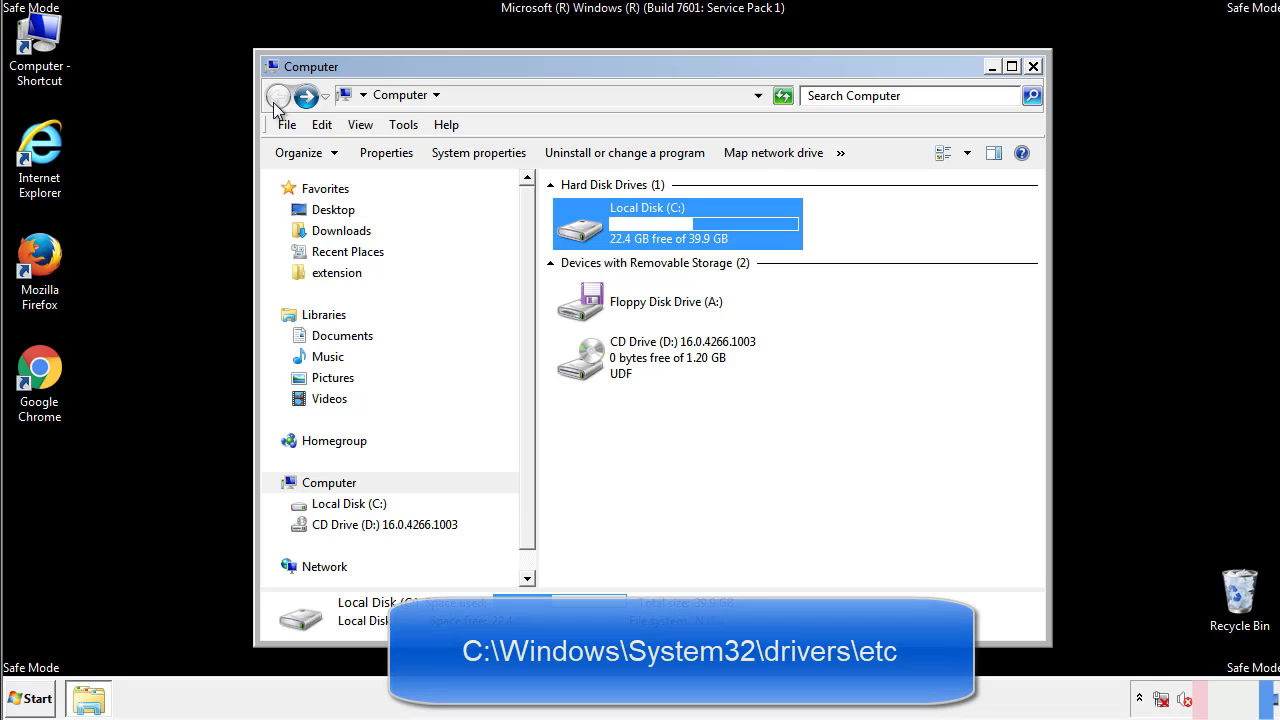
double_click(586, 236)
left_click(583, 368)
double_click(583, 368)
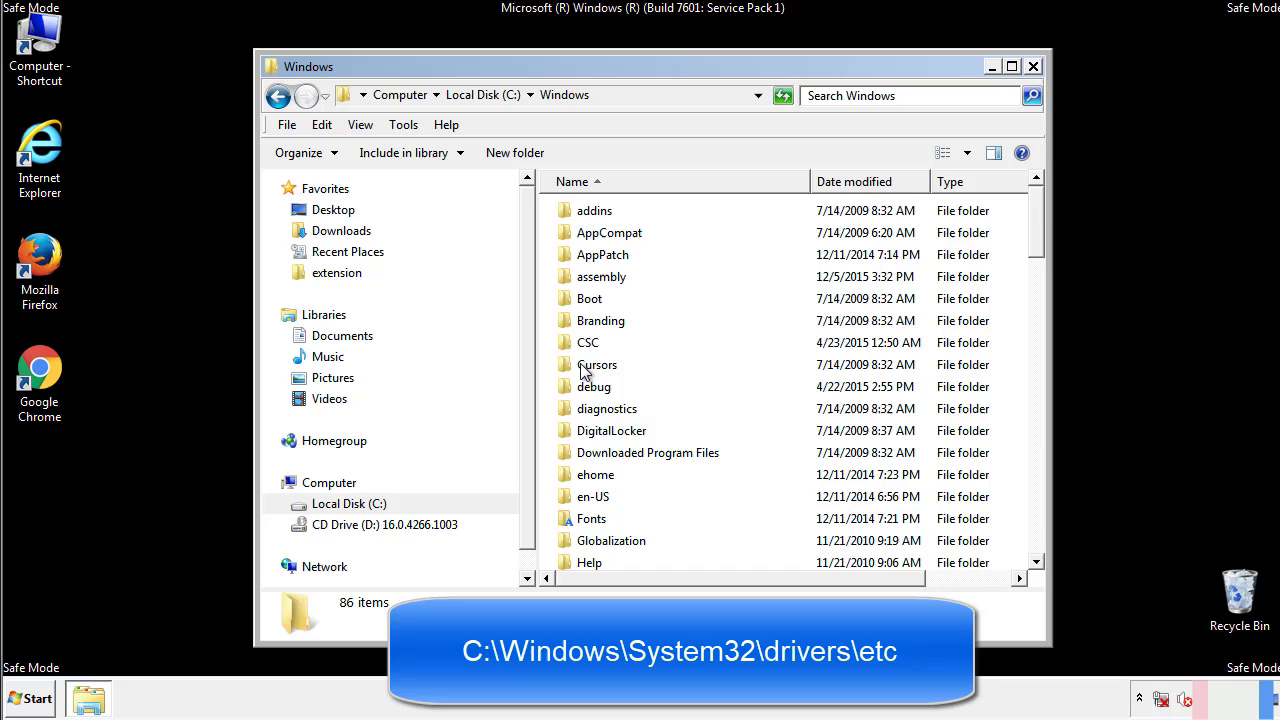
Go into System32\drivers\etc and open the hosts file
scroll(588, 452, "down", 2)
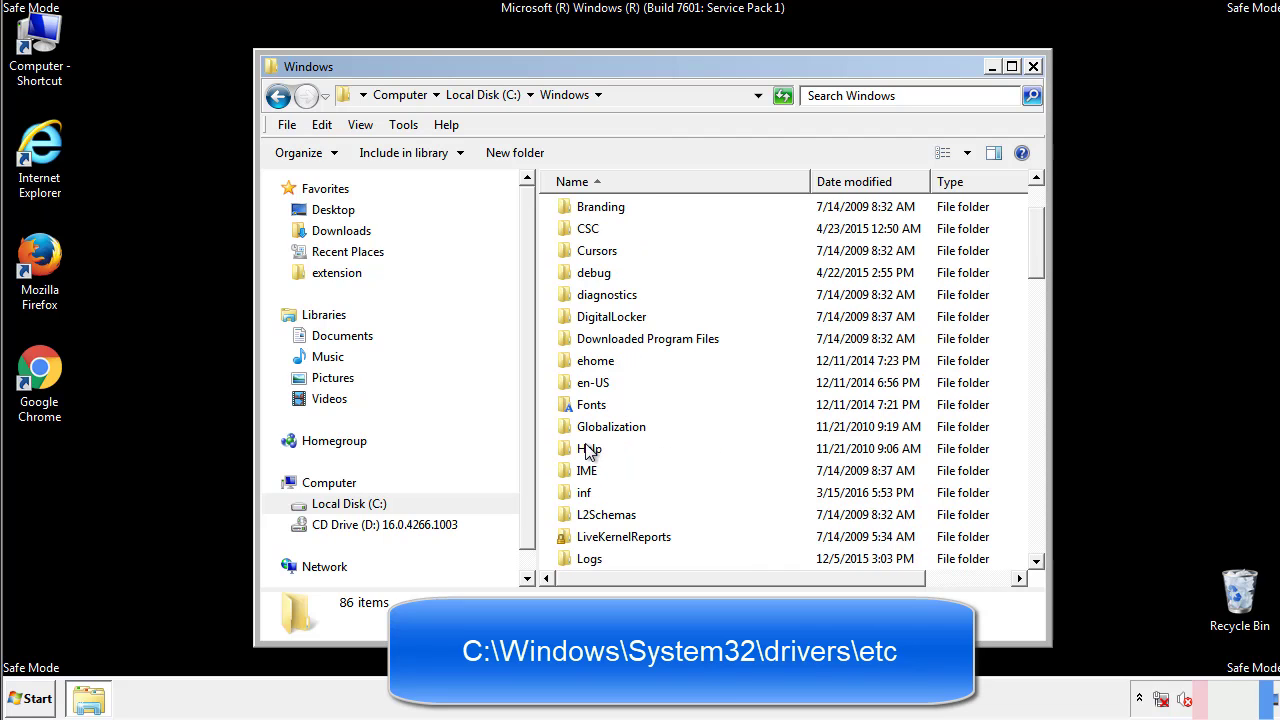
scroll(588, 452, "down", 7)
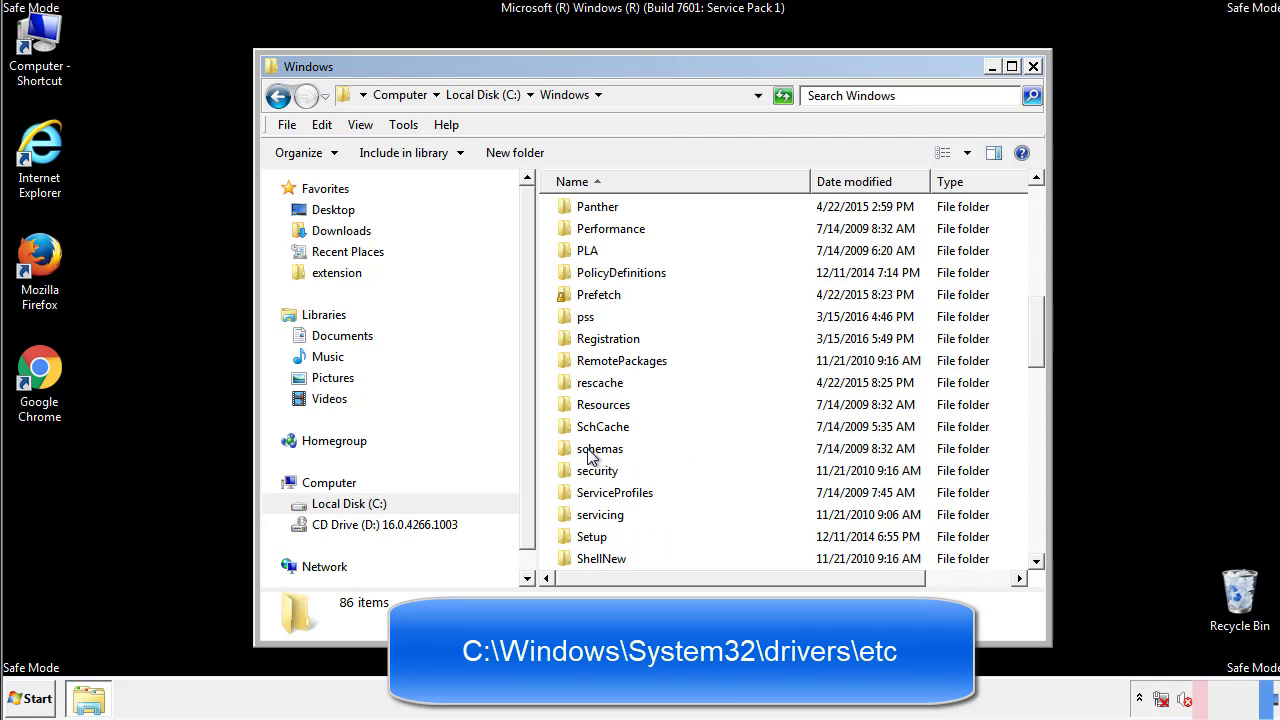
scroll(590, 455, "down", 2)
double_click(606, 517)
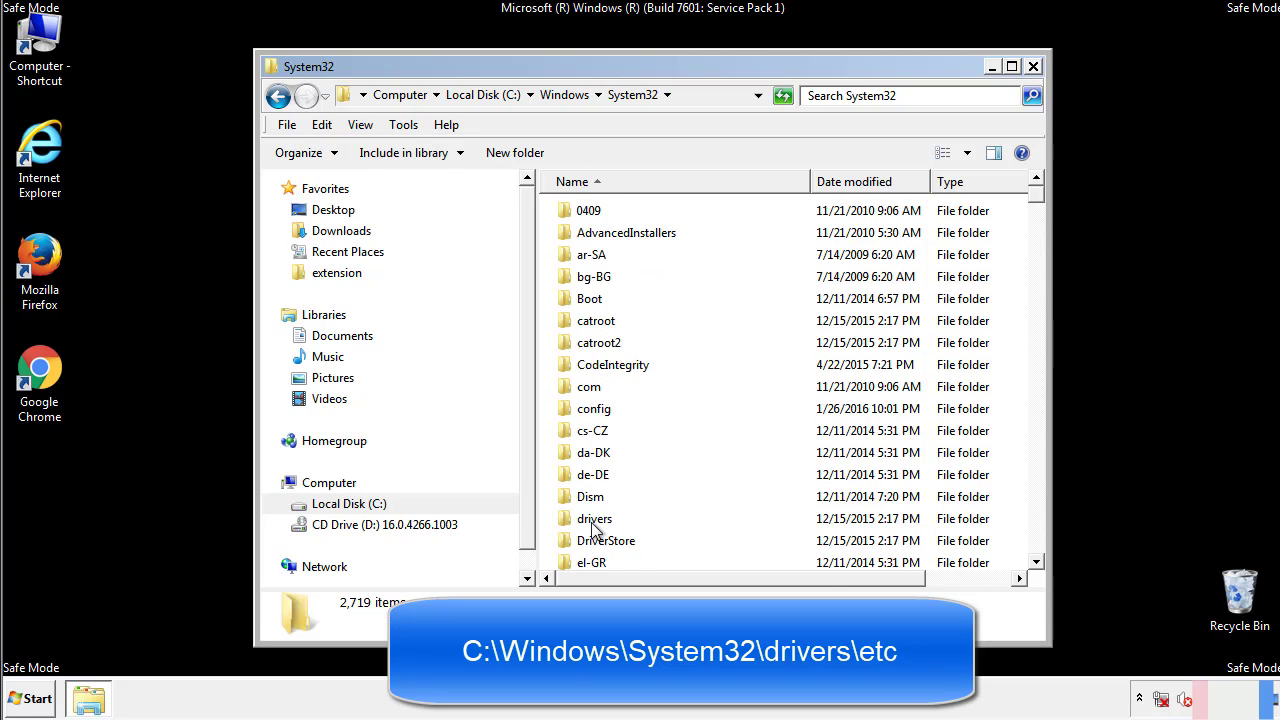
double_click(594, 520)
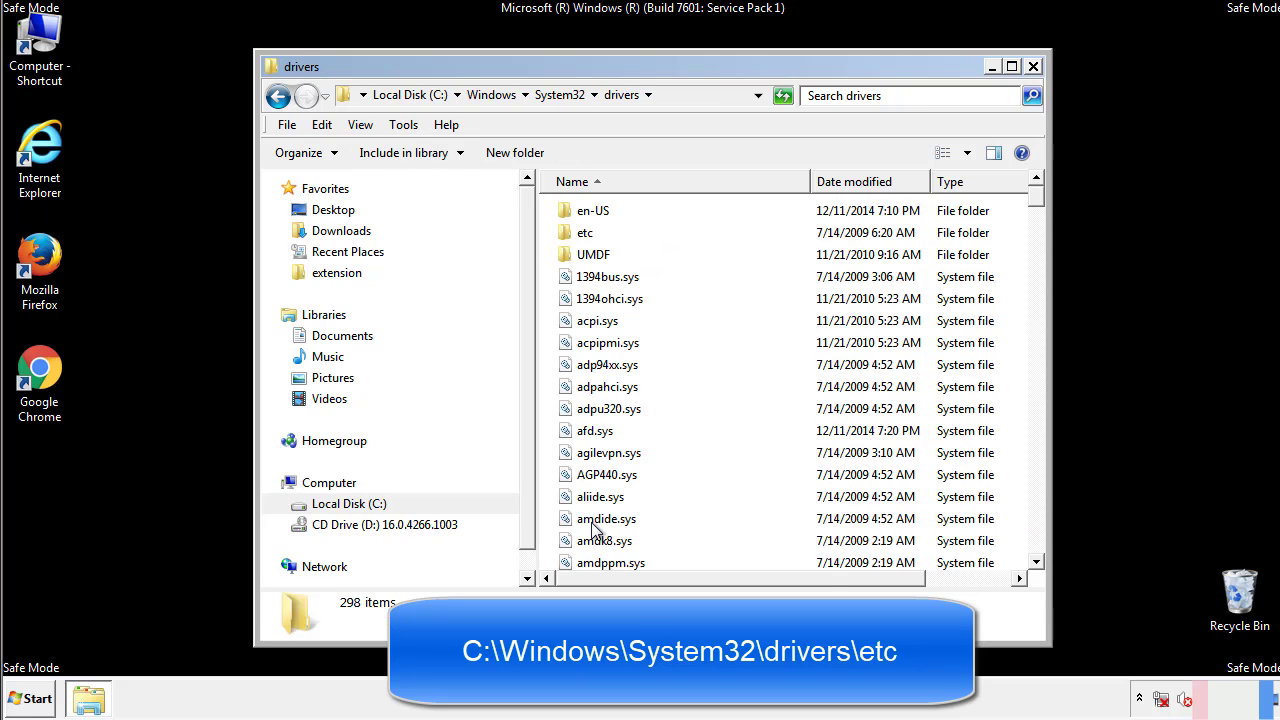
double_click(578, 236)
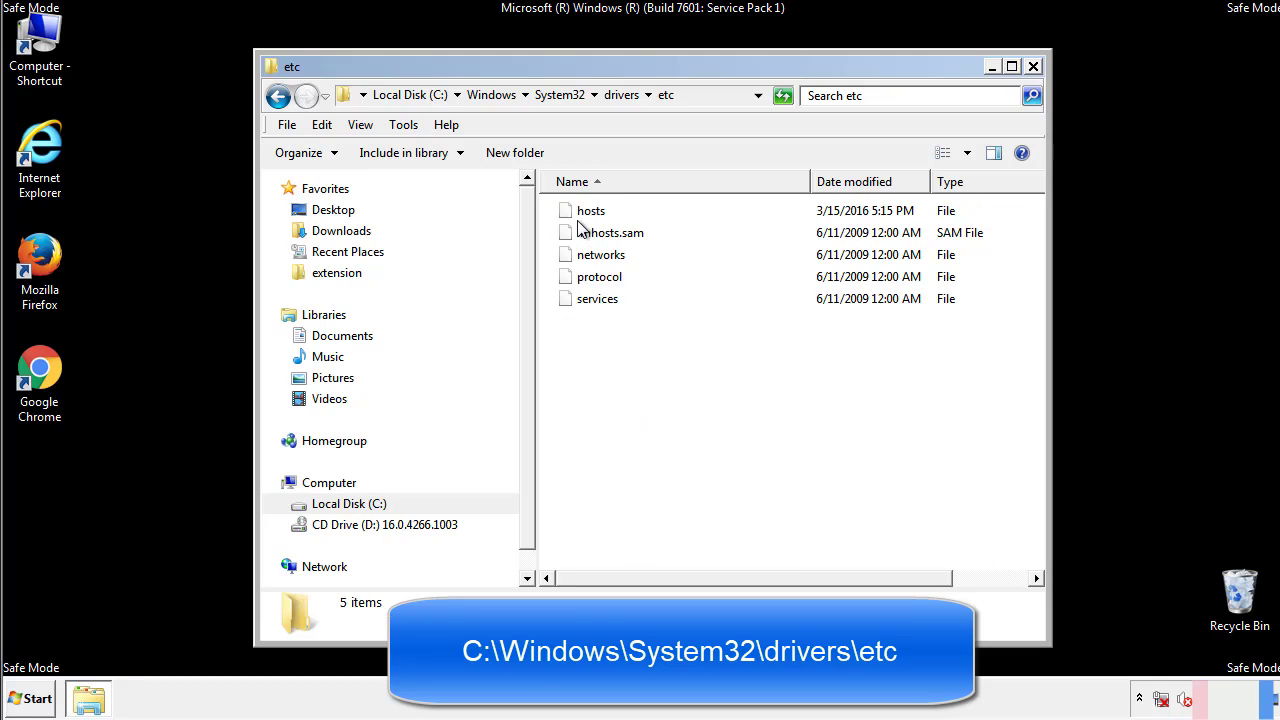
double_click(579, 212)
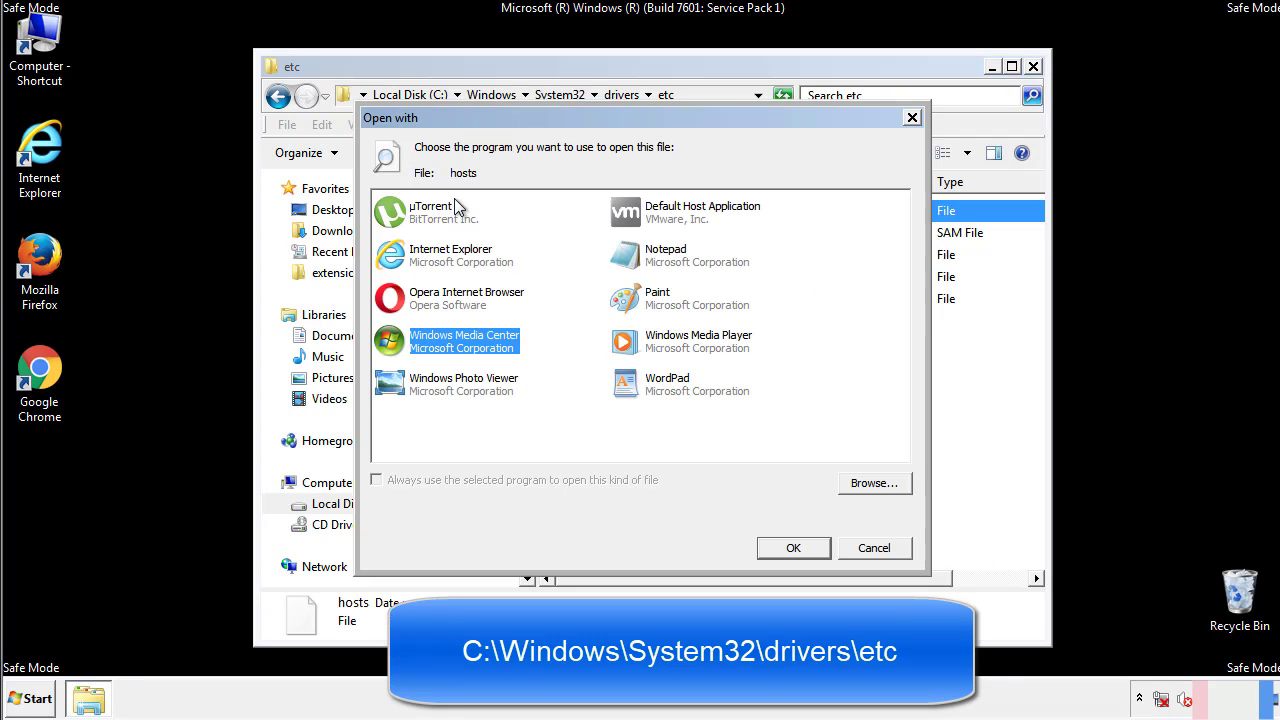
Open hosts in Notepad and delete the four suspicious host entries
left_click(648, 262)
left_click(791, 548)
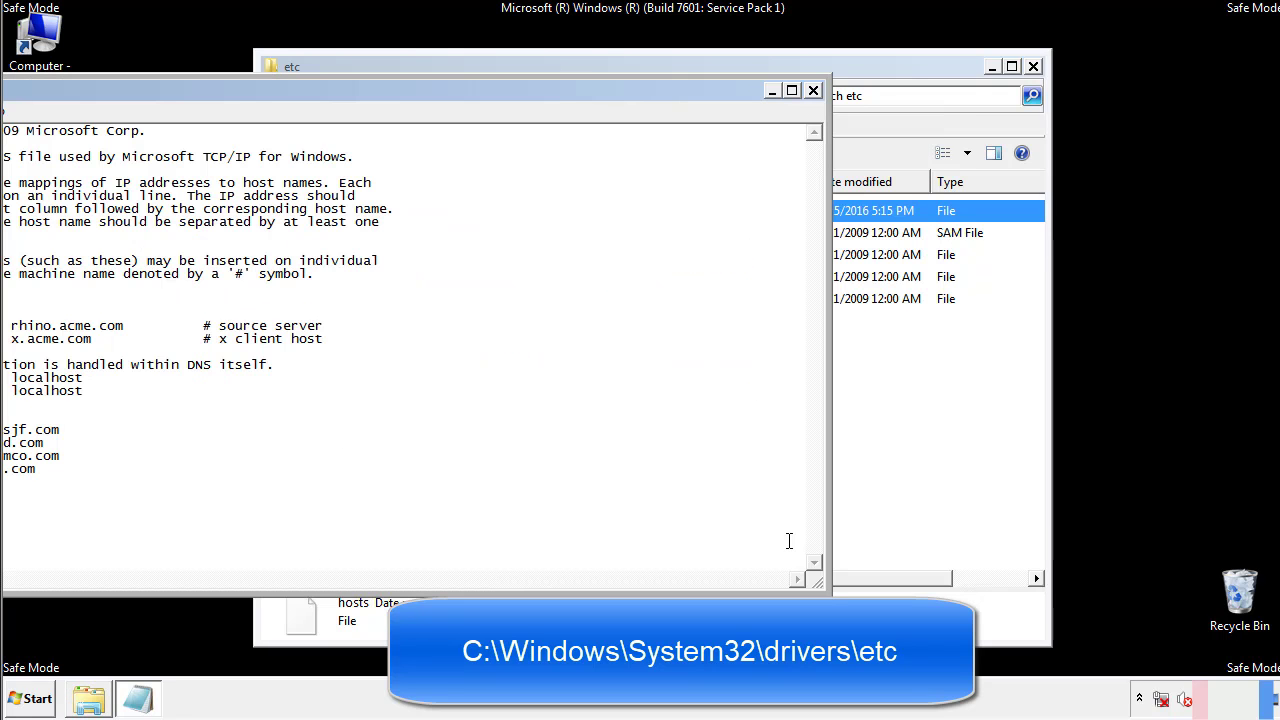
left_click_drag(523, 90, 814, 109)
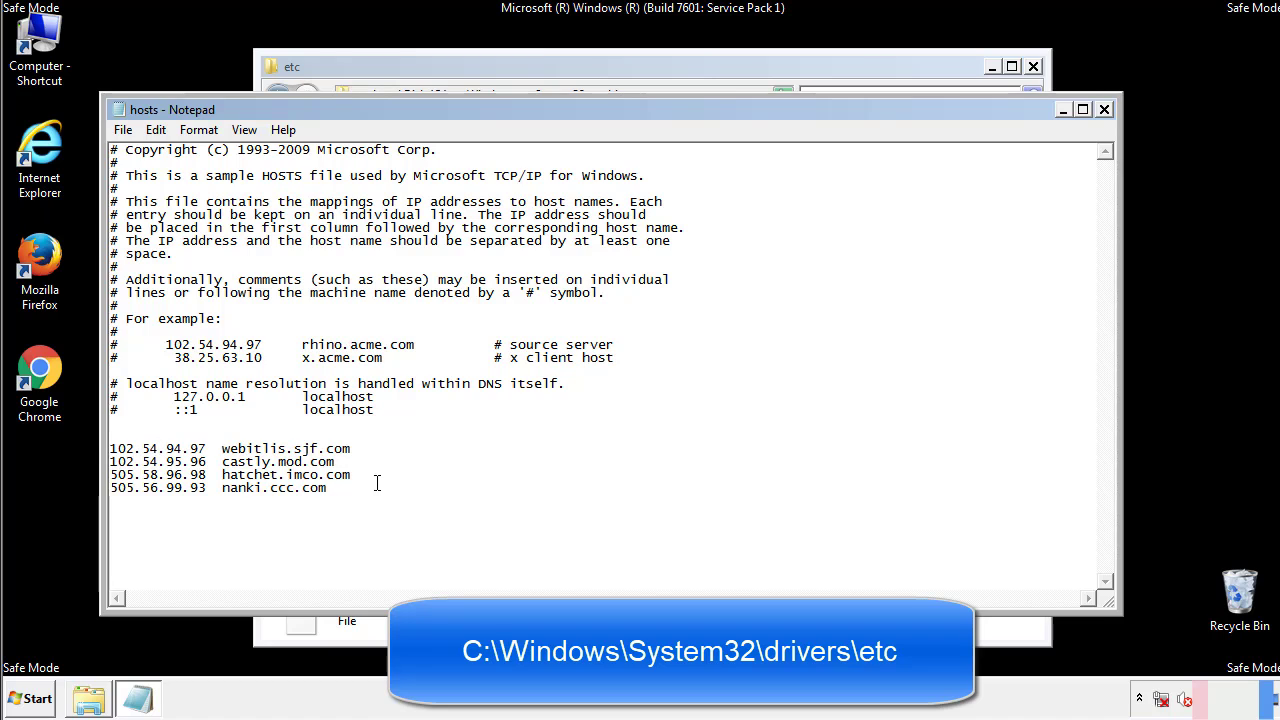
left_click_drag(357, 490, 110, 448)
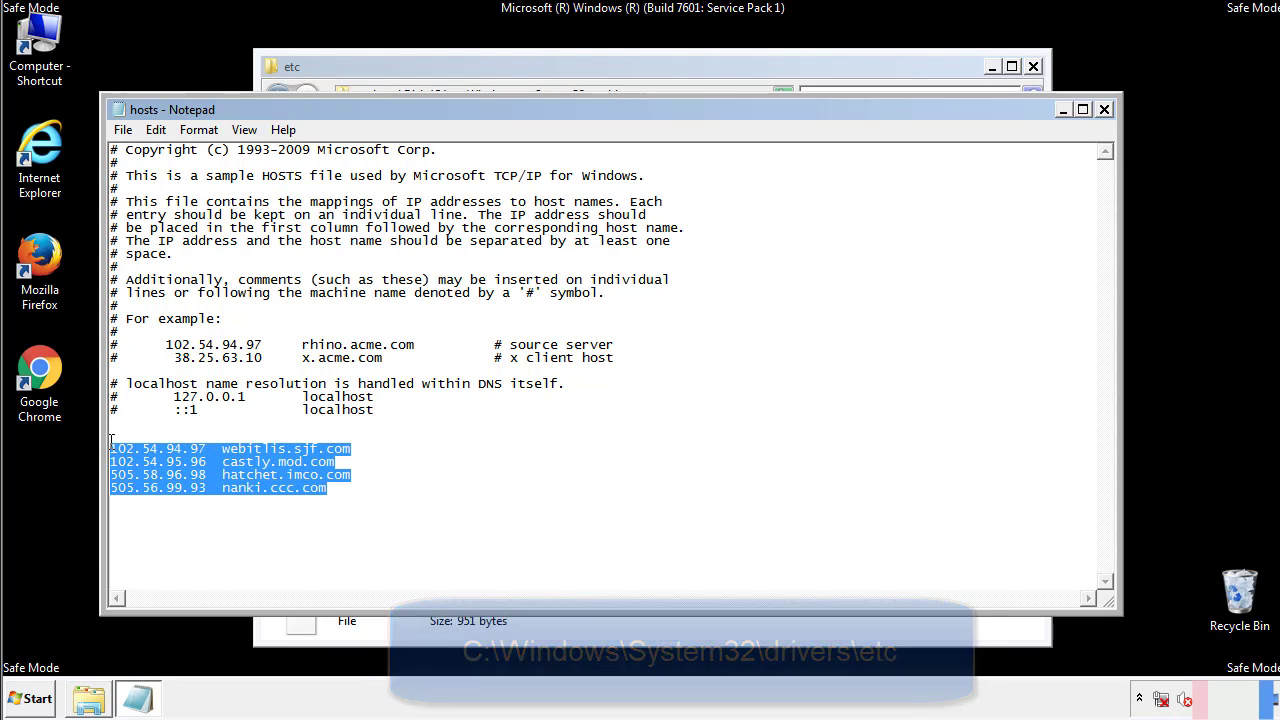
key("Delete")
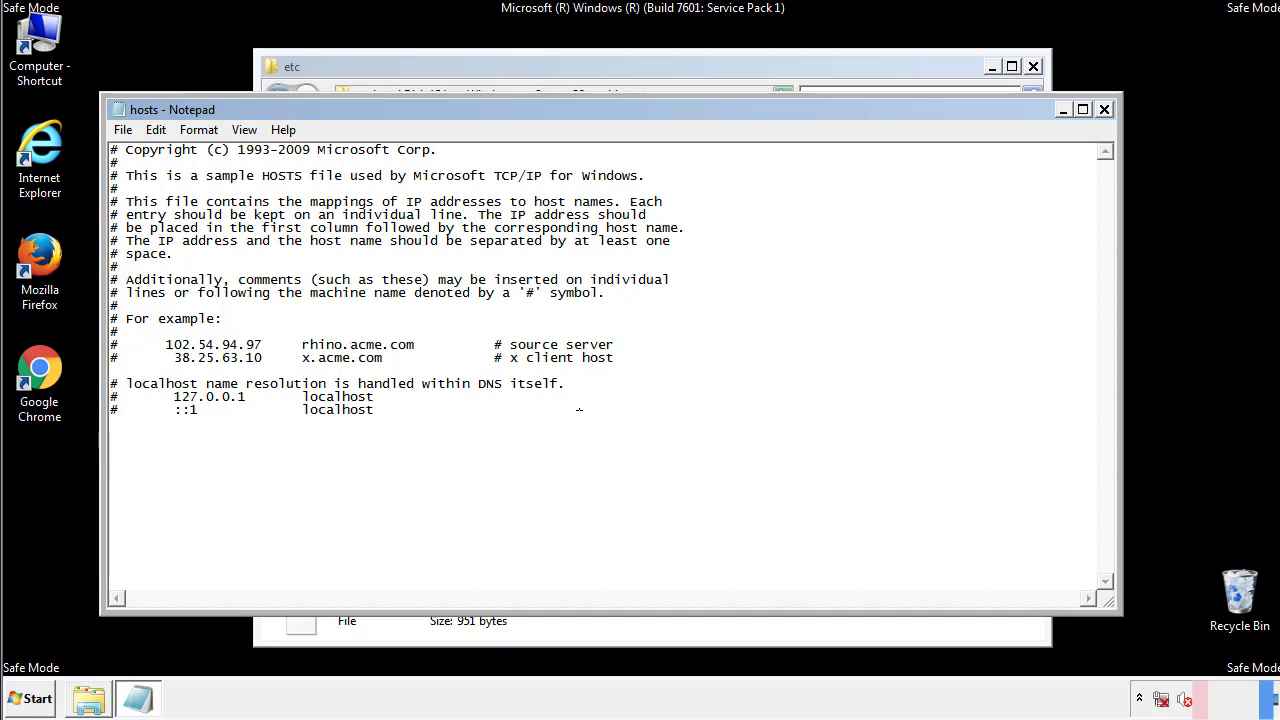
Save the edited hosts file, then close Notepad and the etc folder
left_click(1105, 110)
left_click(565, 366)
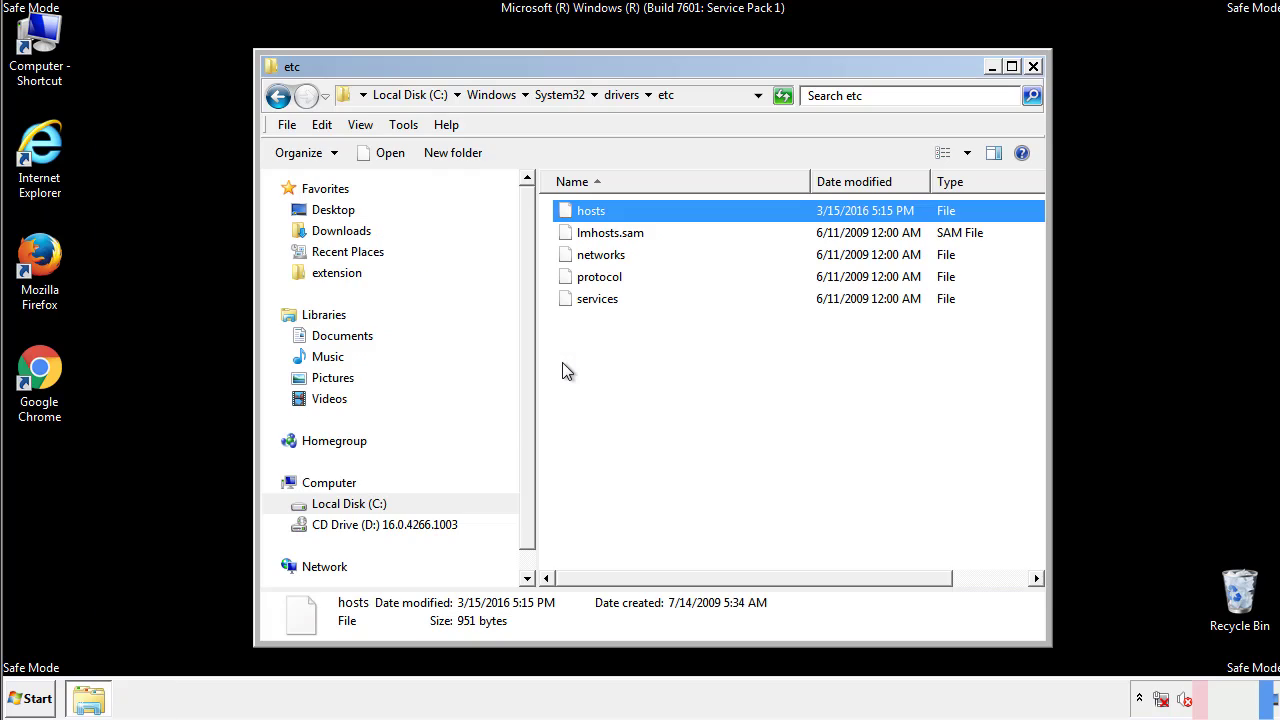
left_click(562, 362)
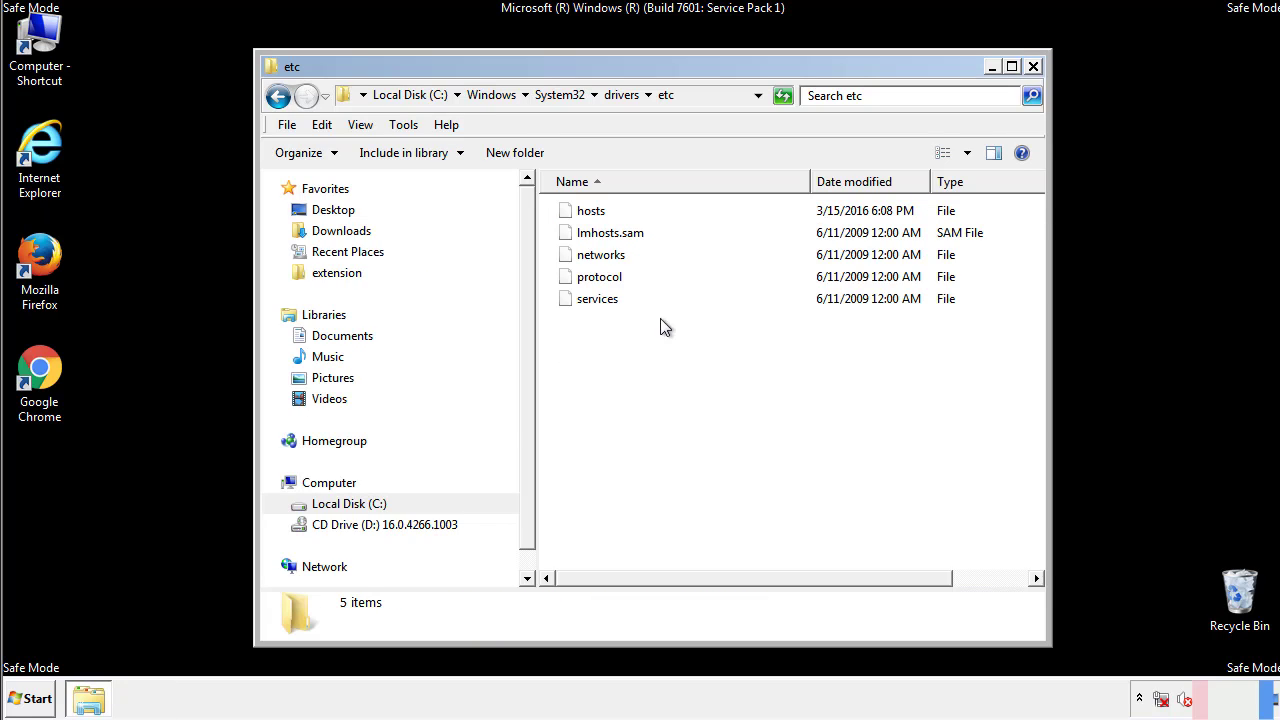
left_click(1033, 68)
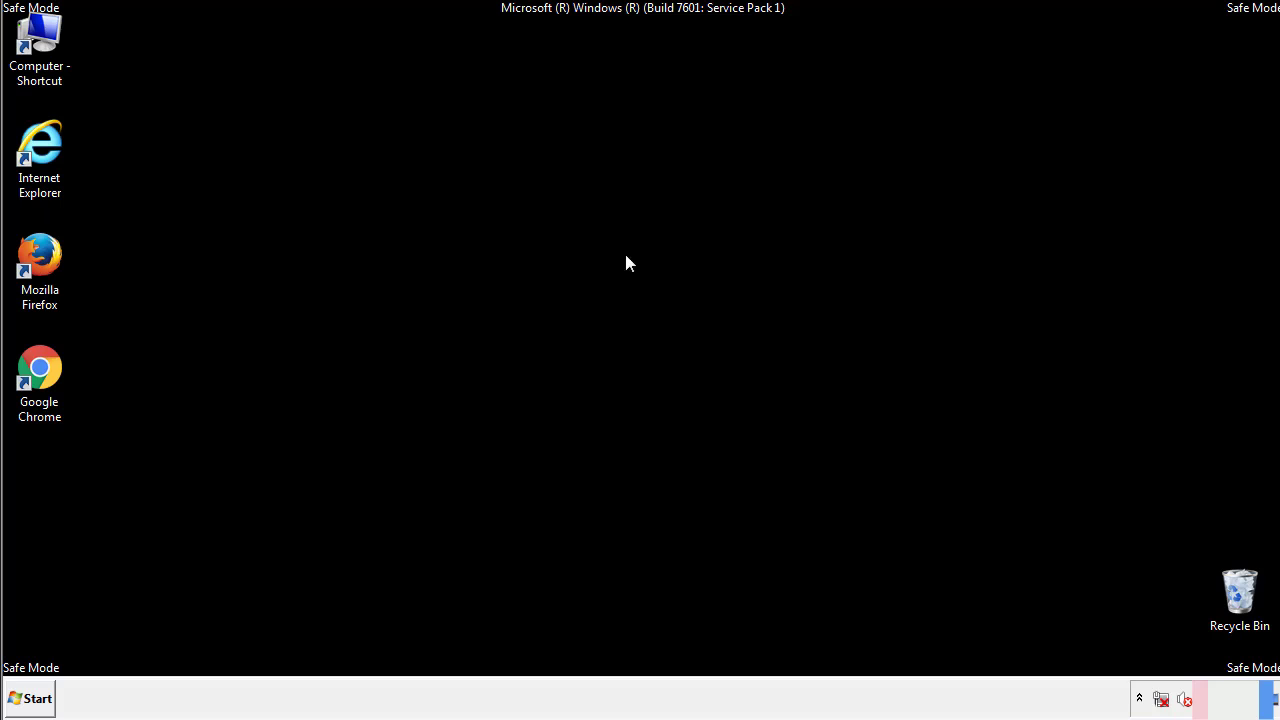
Open the Startup folder from All Programs in the Start menu
left_click(38, 698)
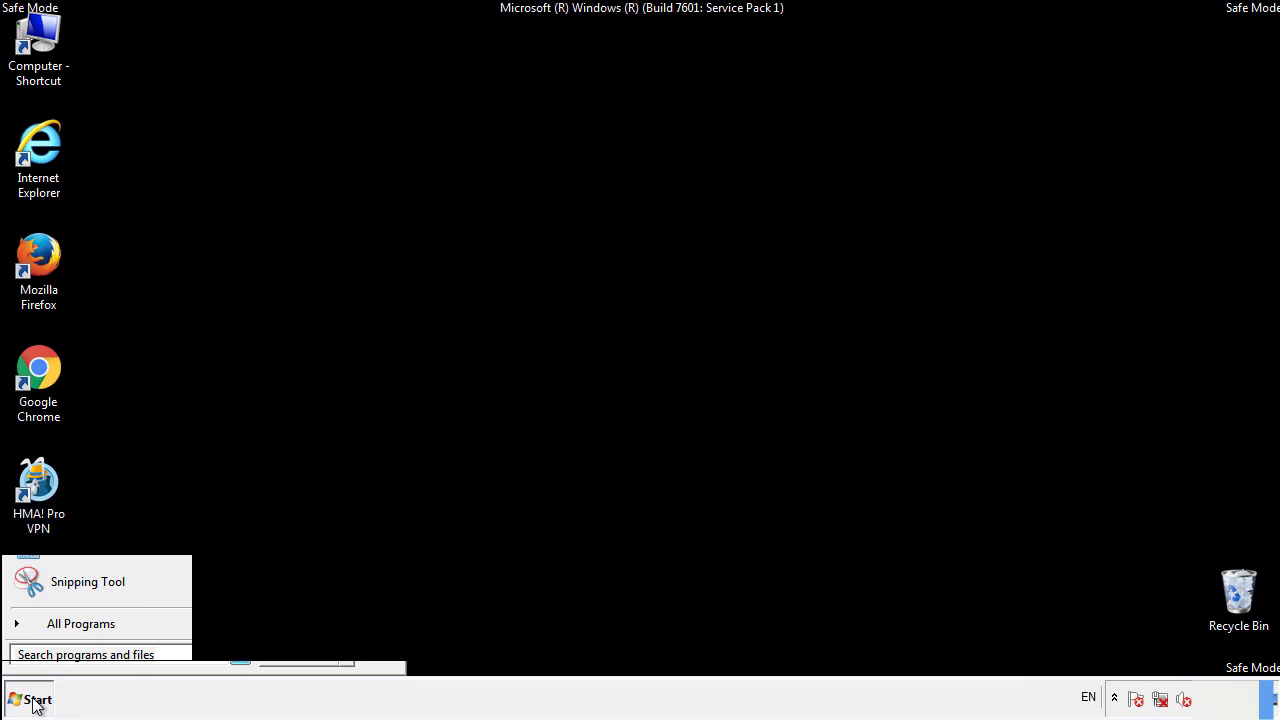
left_click(57, 631)
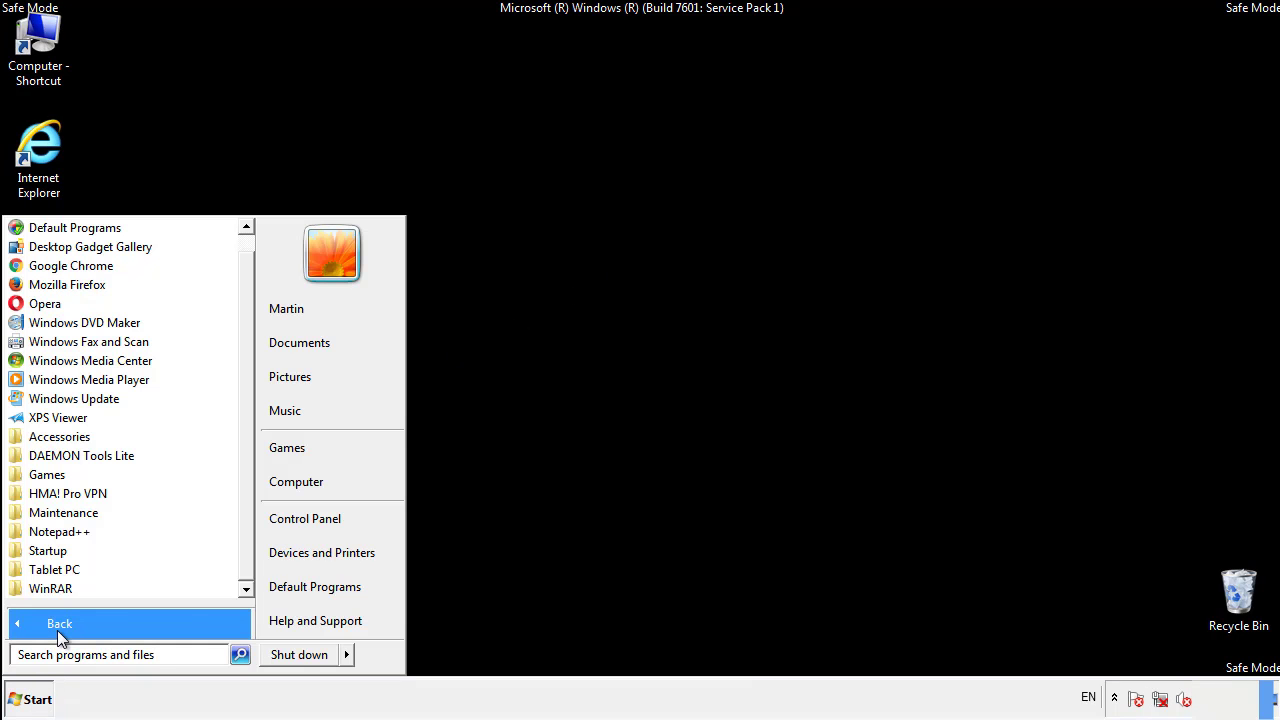
right_click(55, 551)
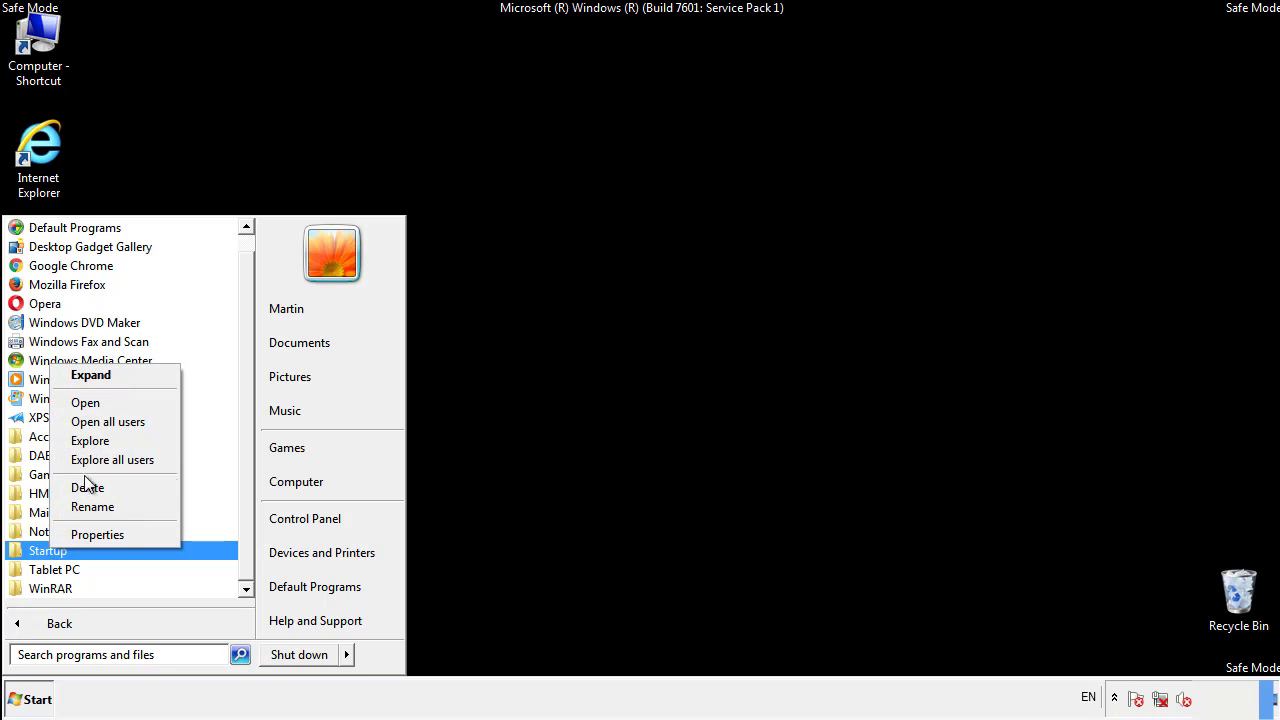
left_click(97, 402)
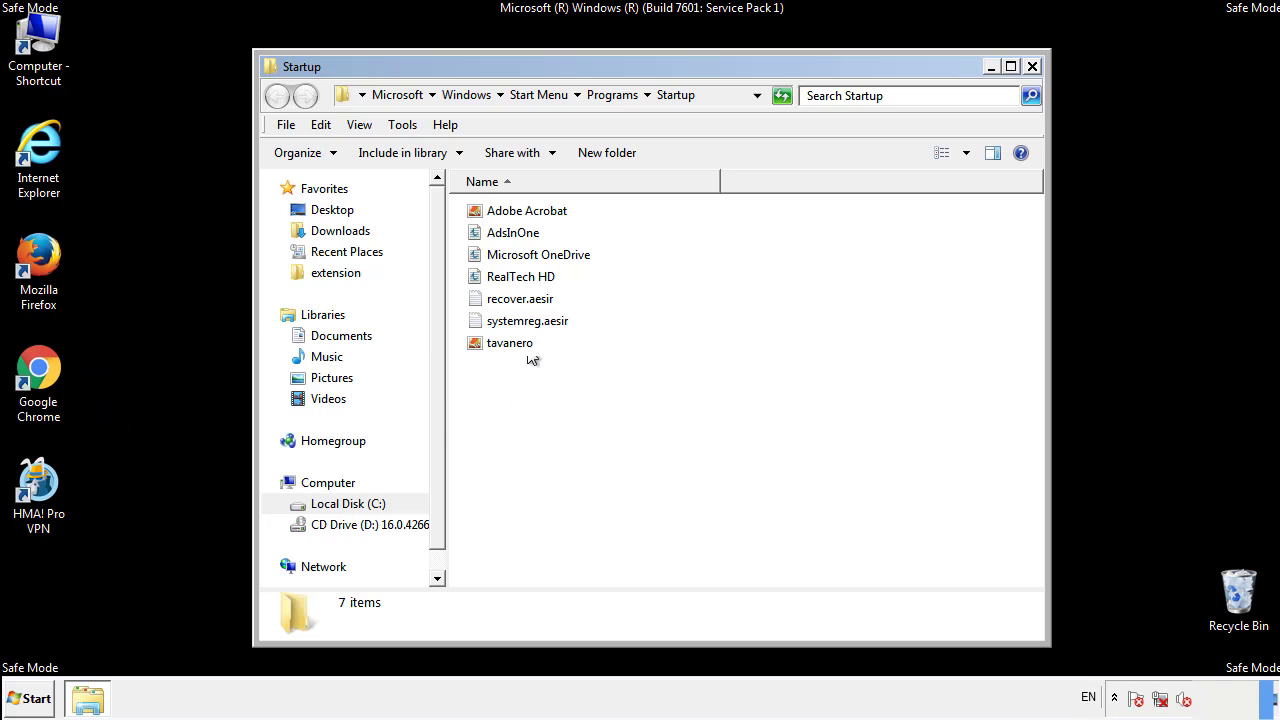
Delete AdsInOne, recover.aesir, systemreg.aesir and tavanero, then close the Startup folder
left_click(517, 232)
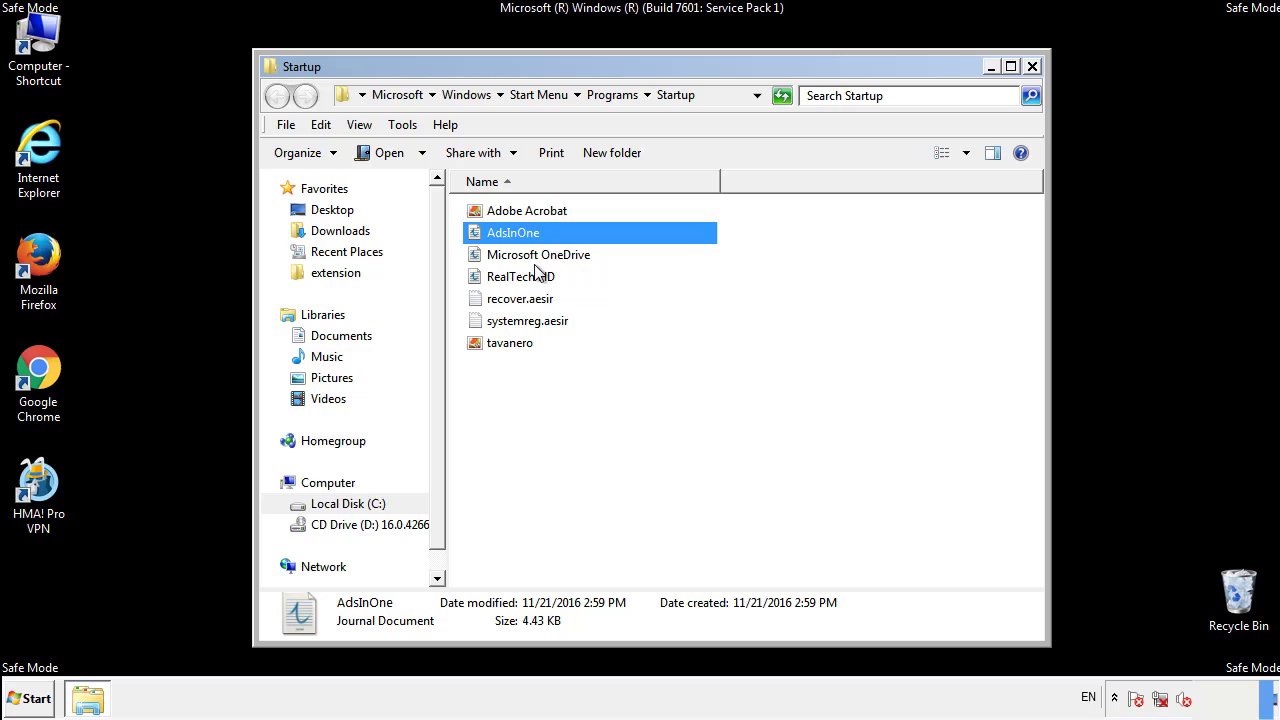
left_click(520, 300, "ctrl")
left_click(527, 321, "ctrl")
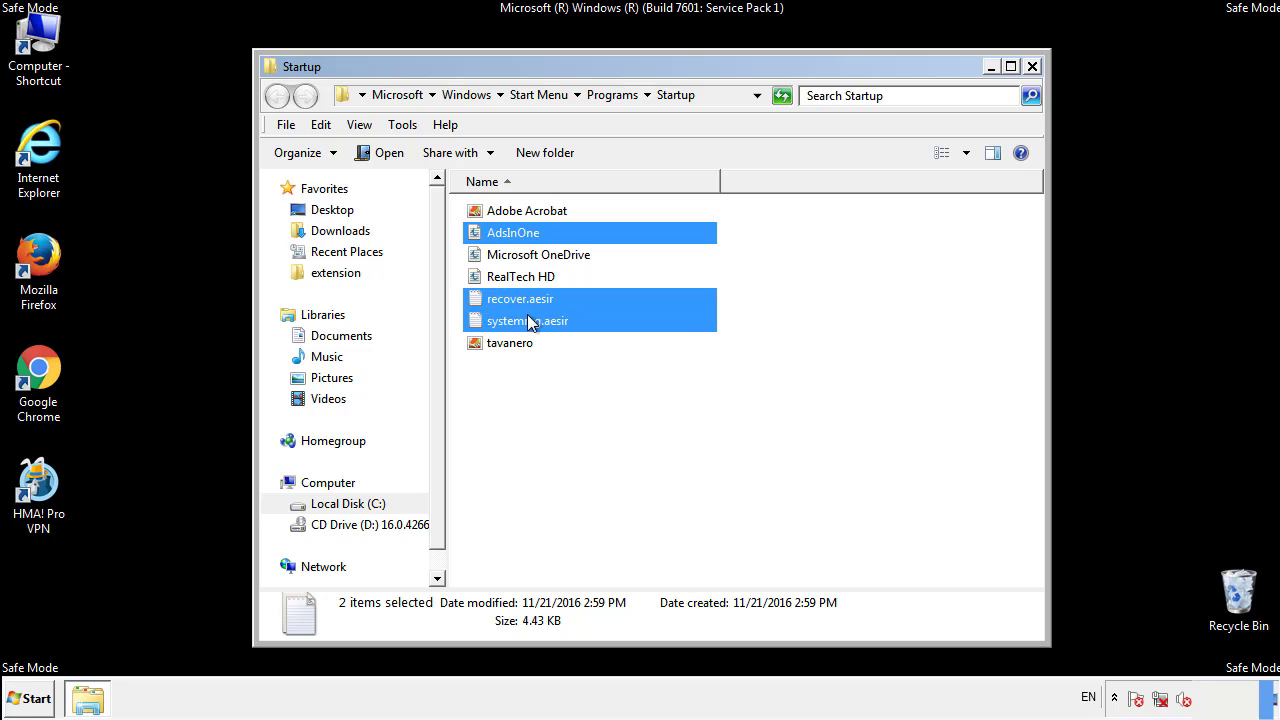
left_click(511, 343, "ctrl")
right_click(506, 344)
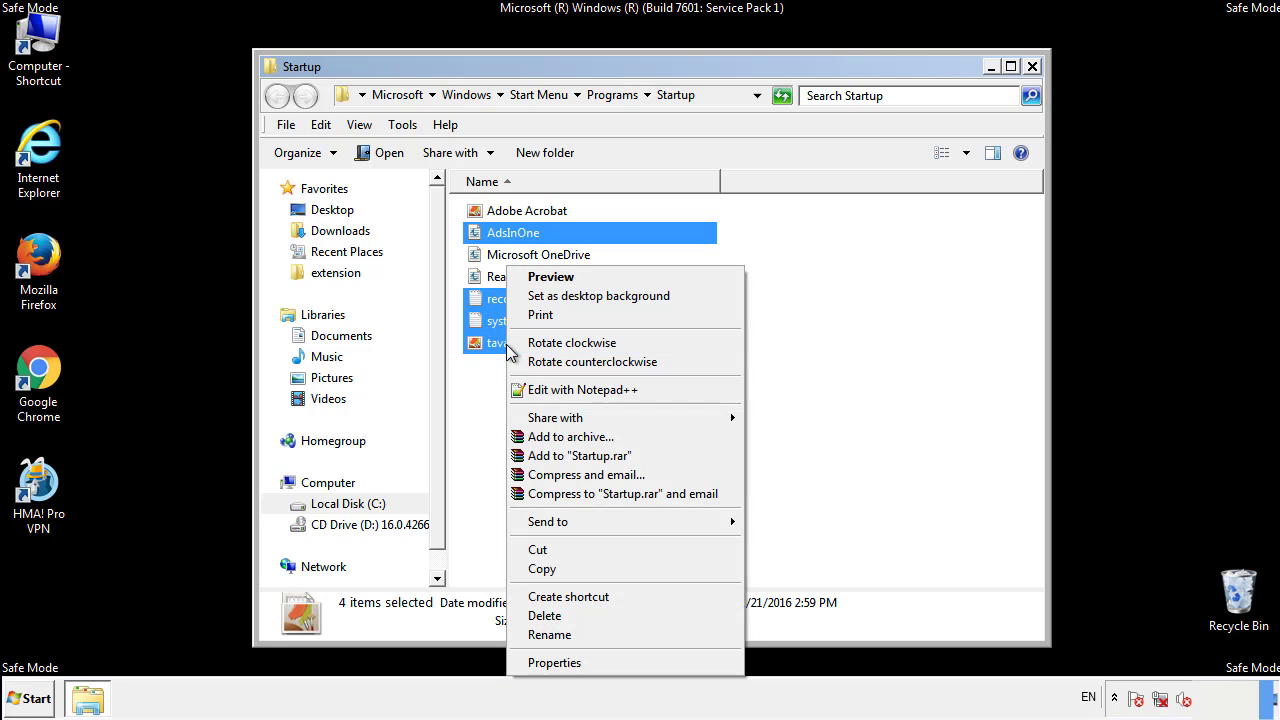
left_click(542, 616)
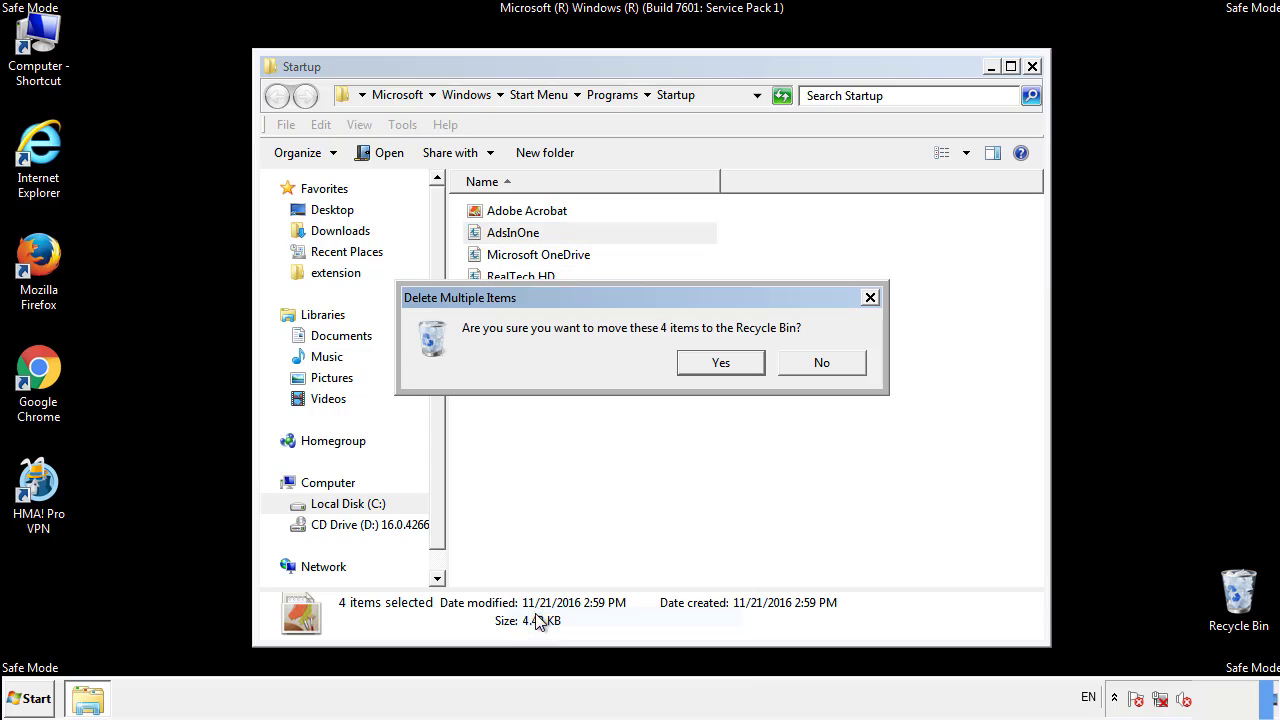
left_click(714, 363)
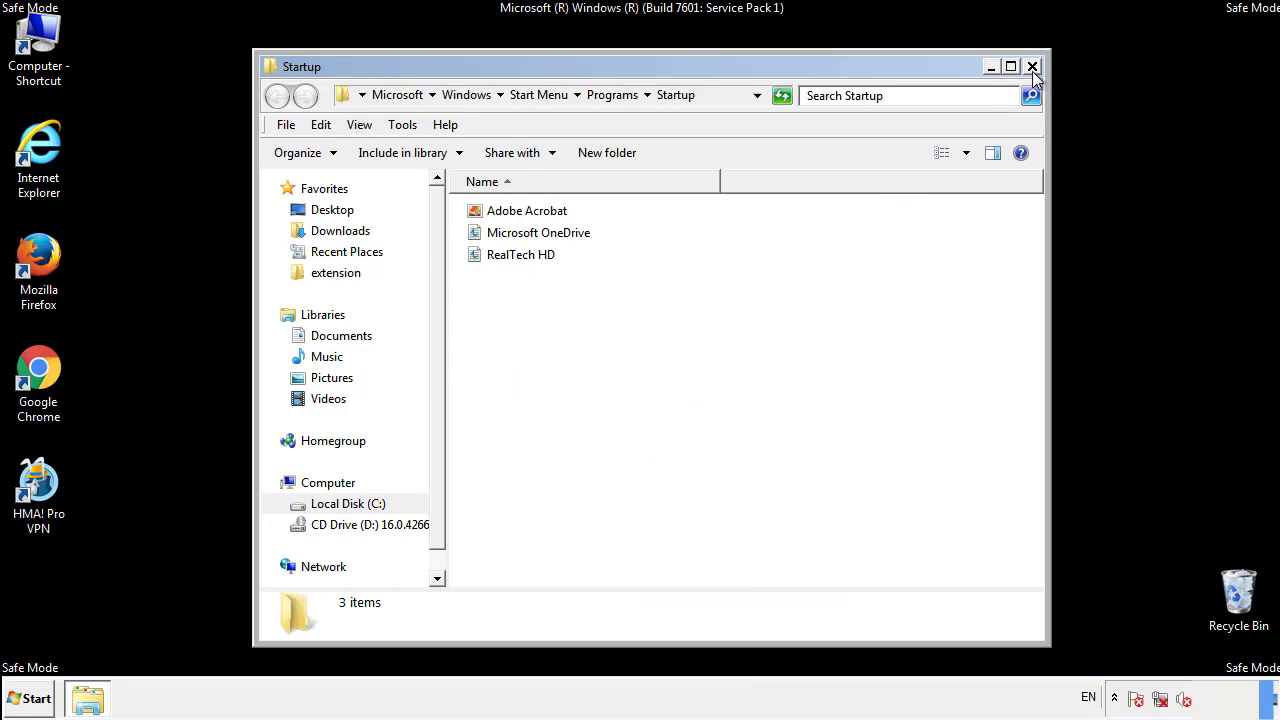
left_click(1035, 74)
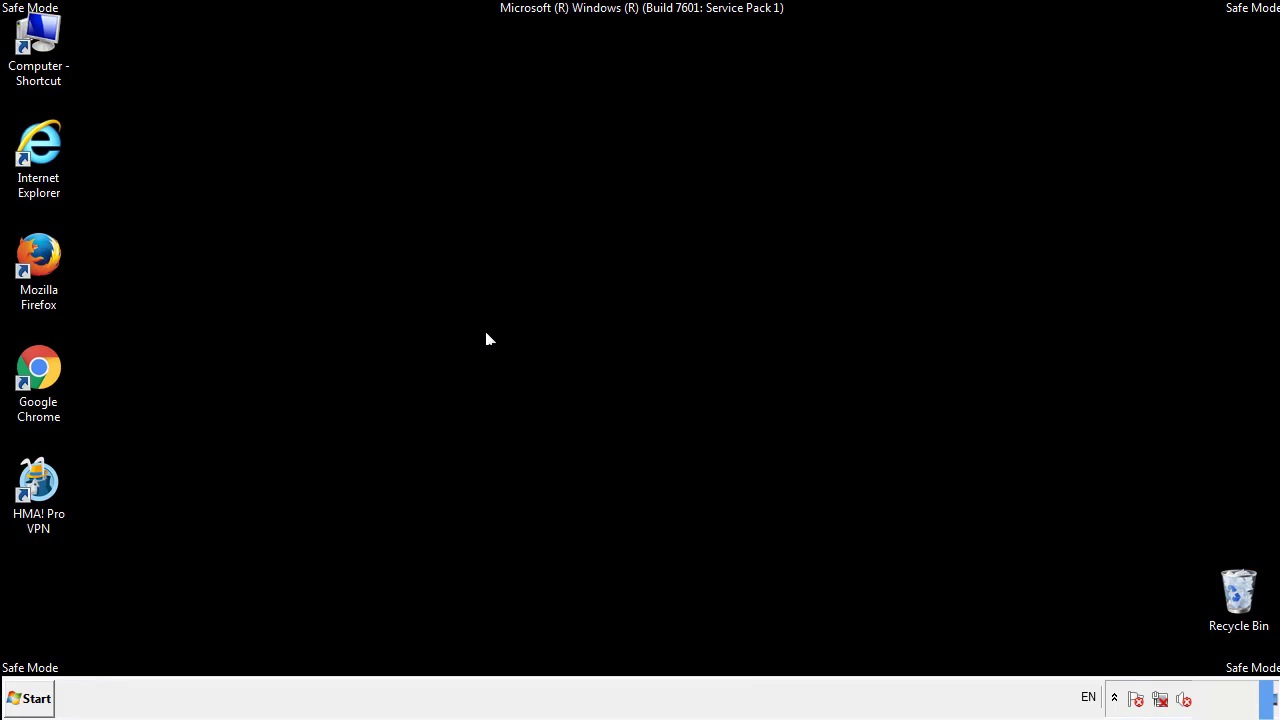
Launch Registry Editor by searching regedit from the Start menu
left_click(31, 702)
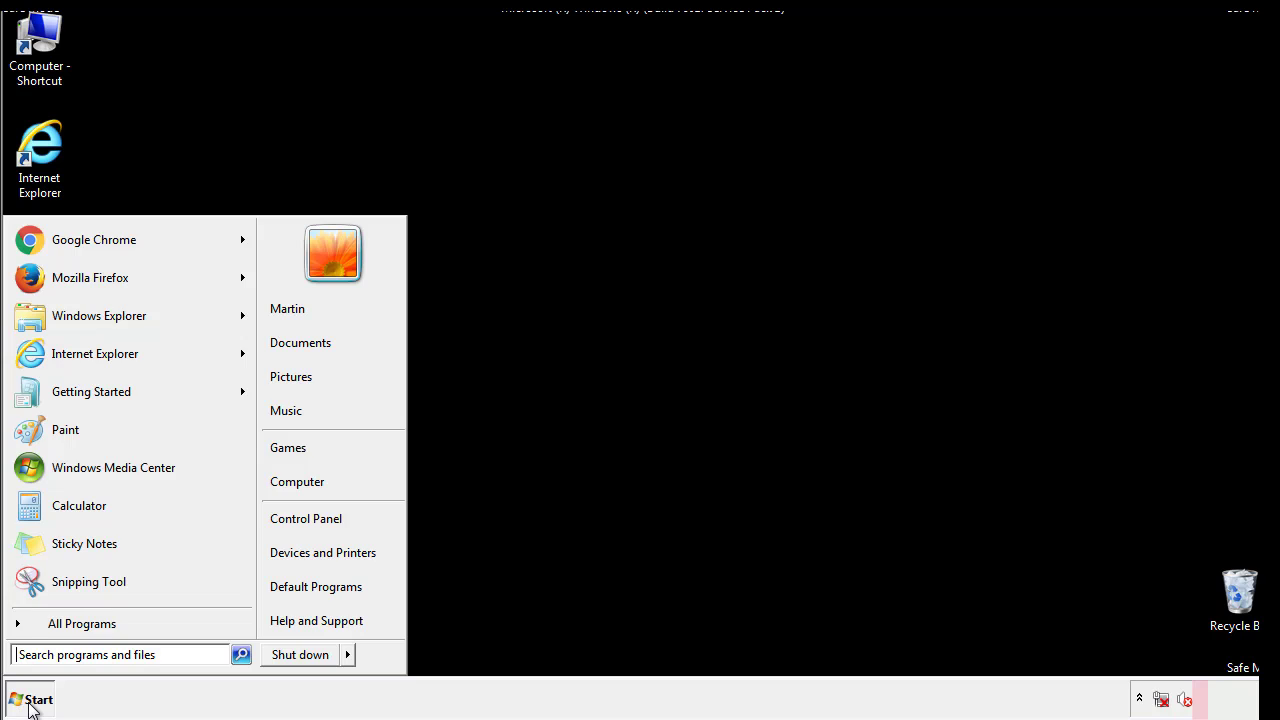
left_click(89, 656)
type("reged")
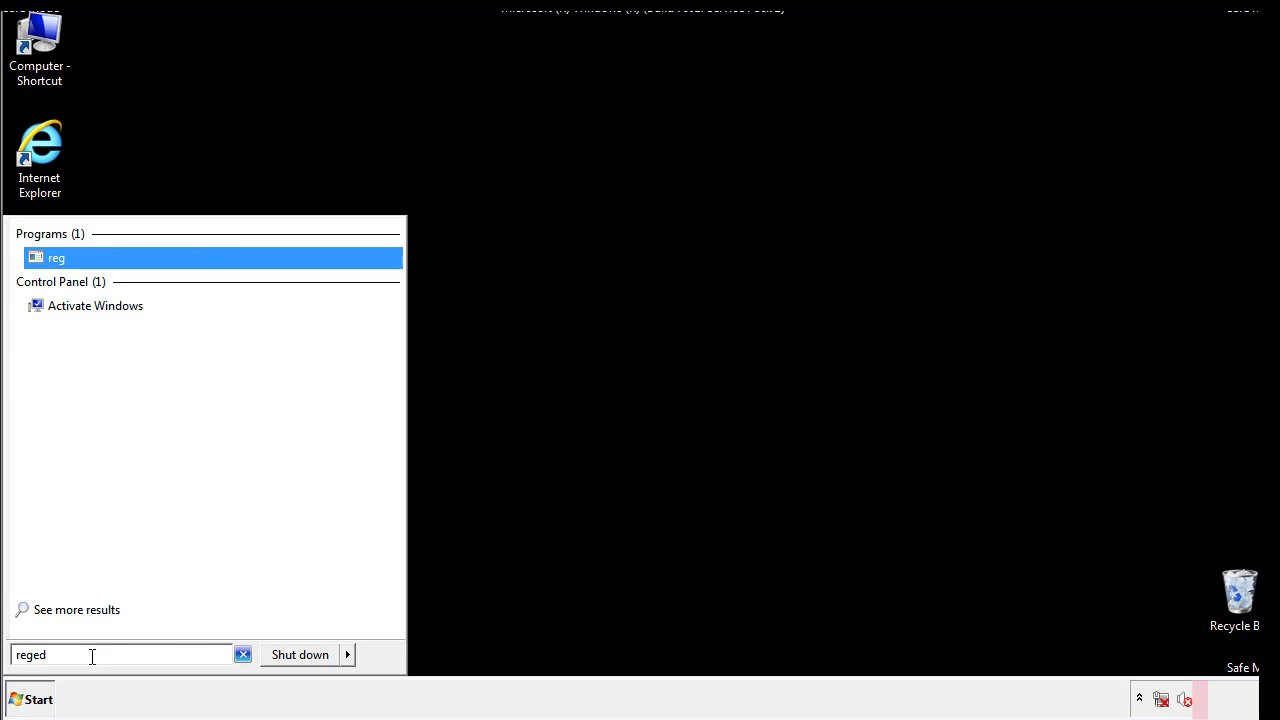
type("it")
key("Return")
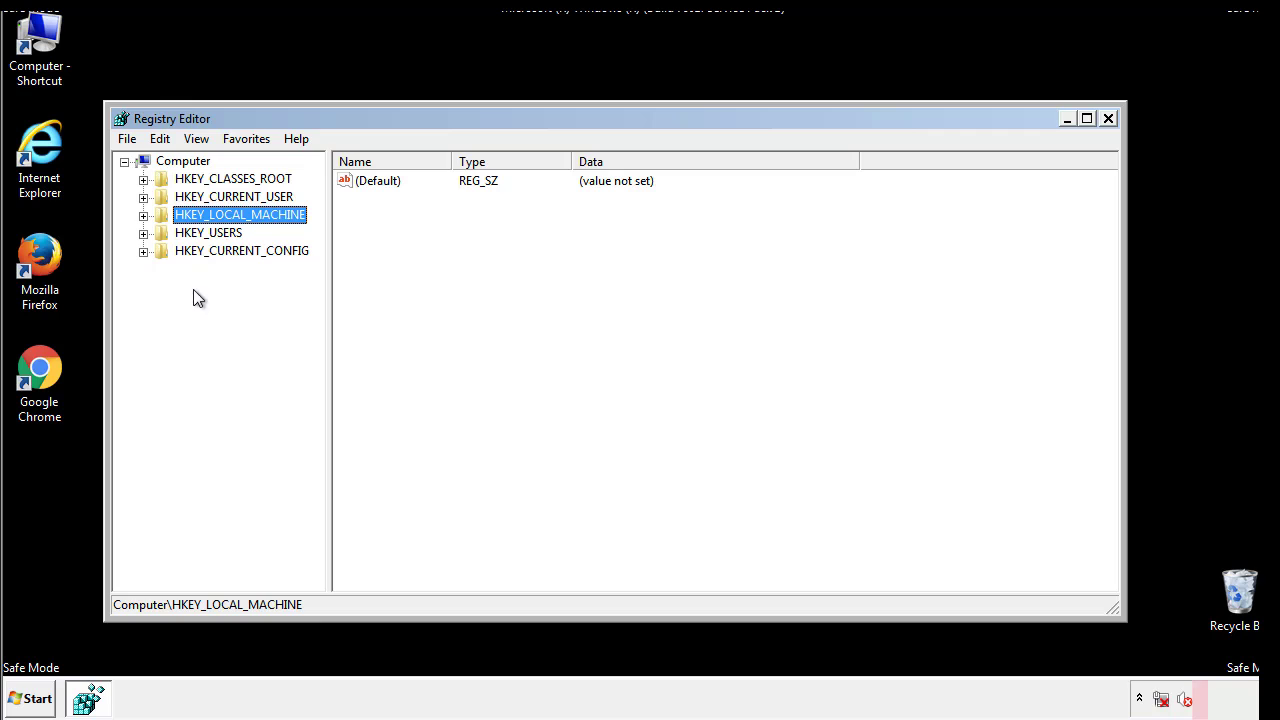
Expand HKLM\SOFTWARE\Microsoft\Windows\CurrentVersion and select the Run key
left_click(143, 215)
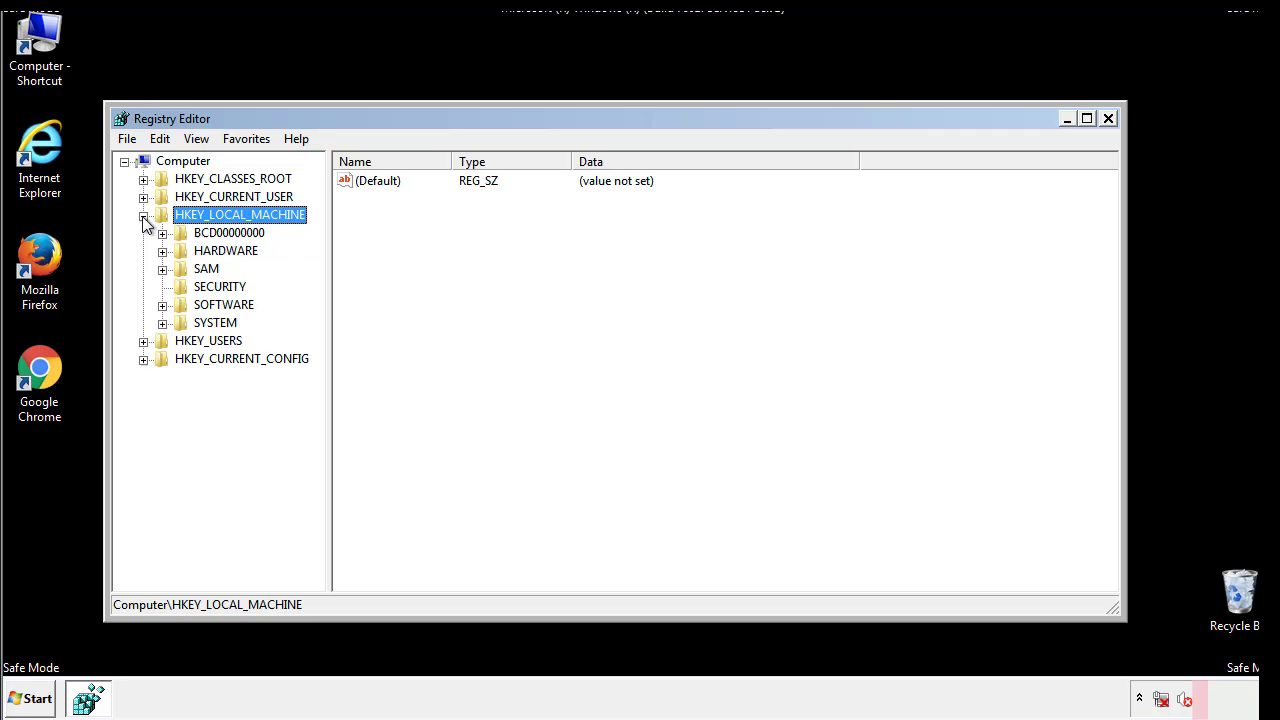
left_click(162, 305)
scroll(315, 295, "down", 1)
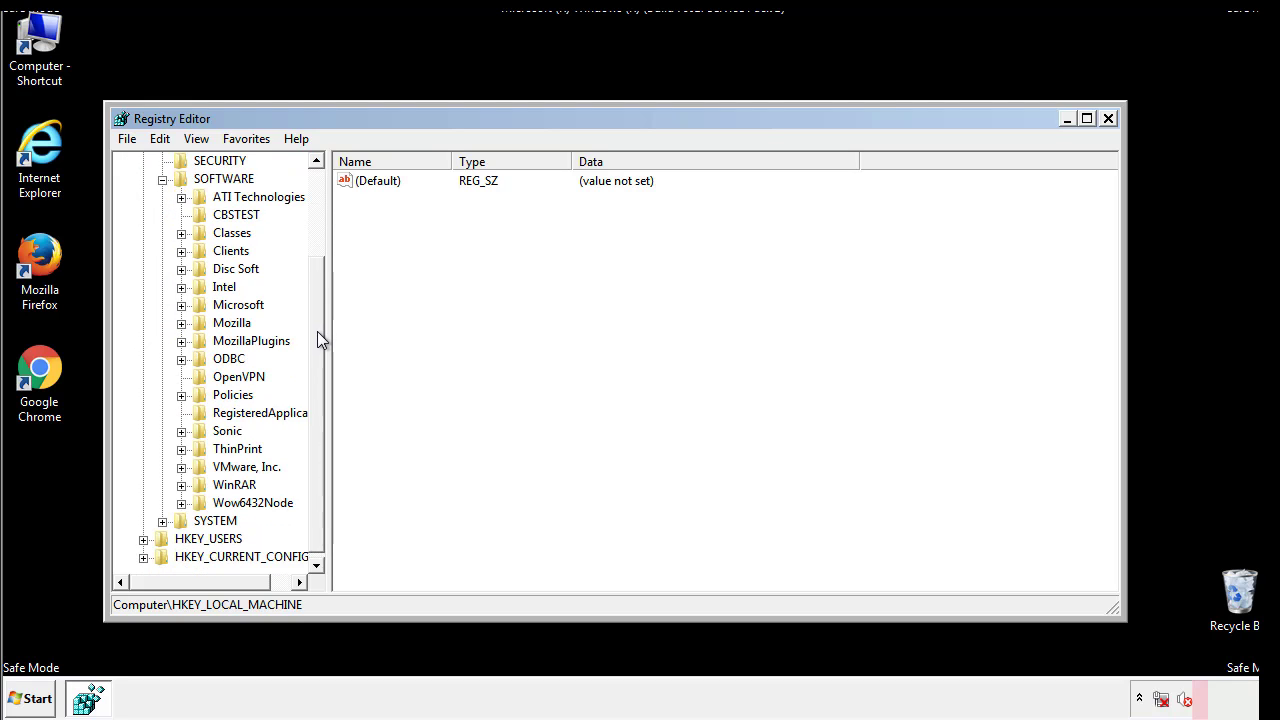
left_click(181, 306)
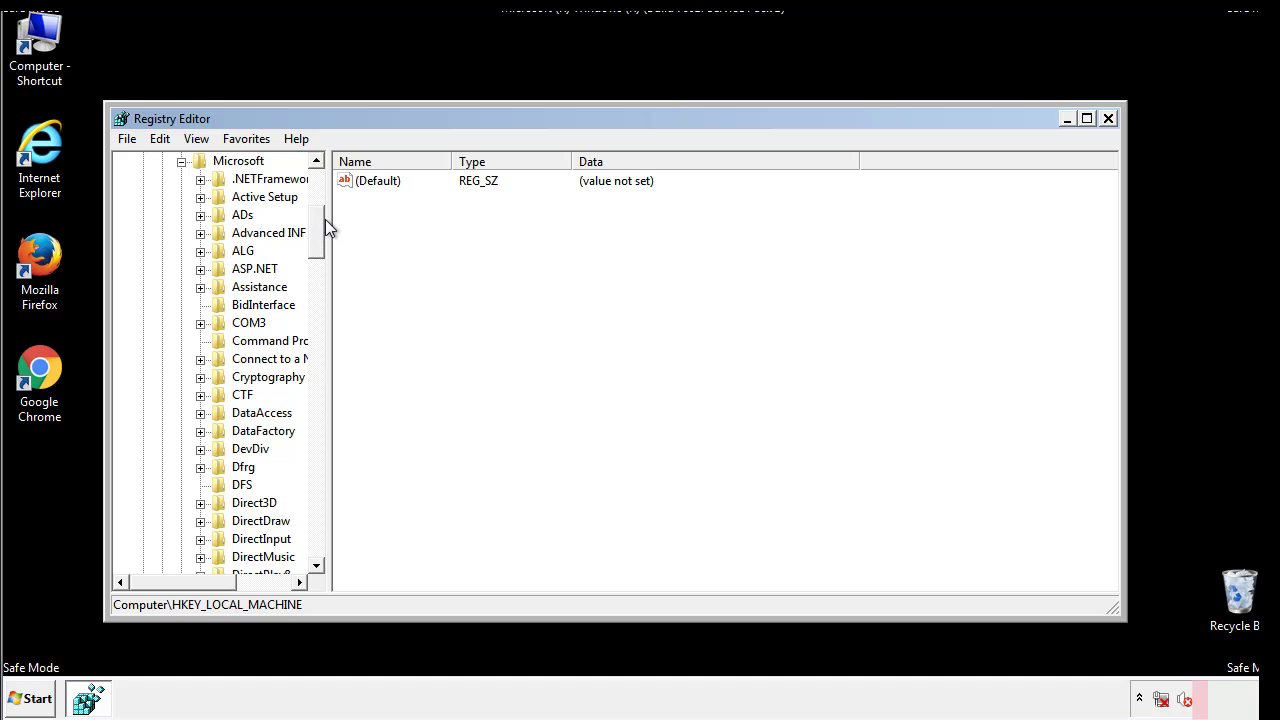
left_click_drag(315, 245, 320, 515)
left_click(201, 305)
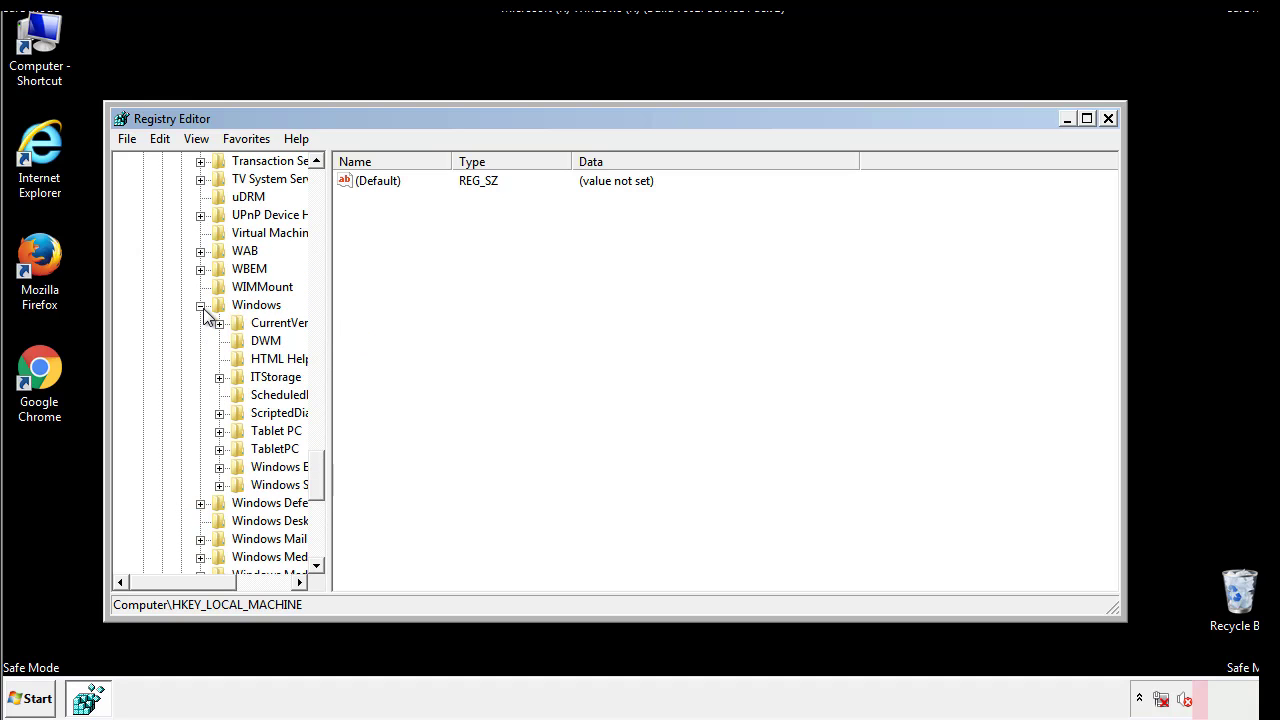
left_click_drag(176, 584, 204, 587)
left_click(164, 323)
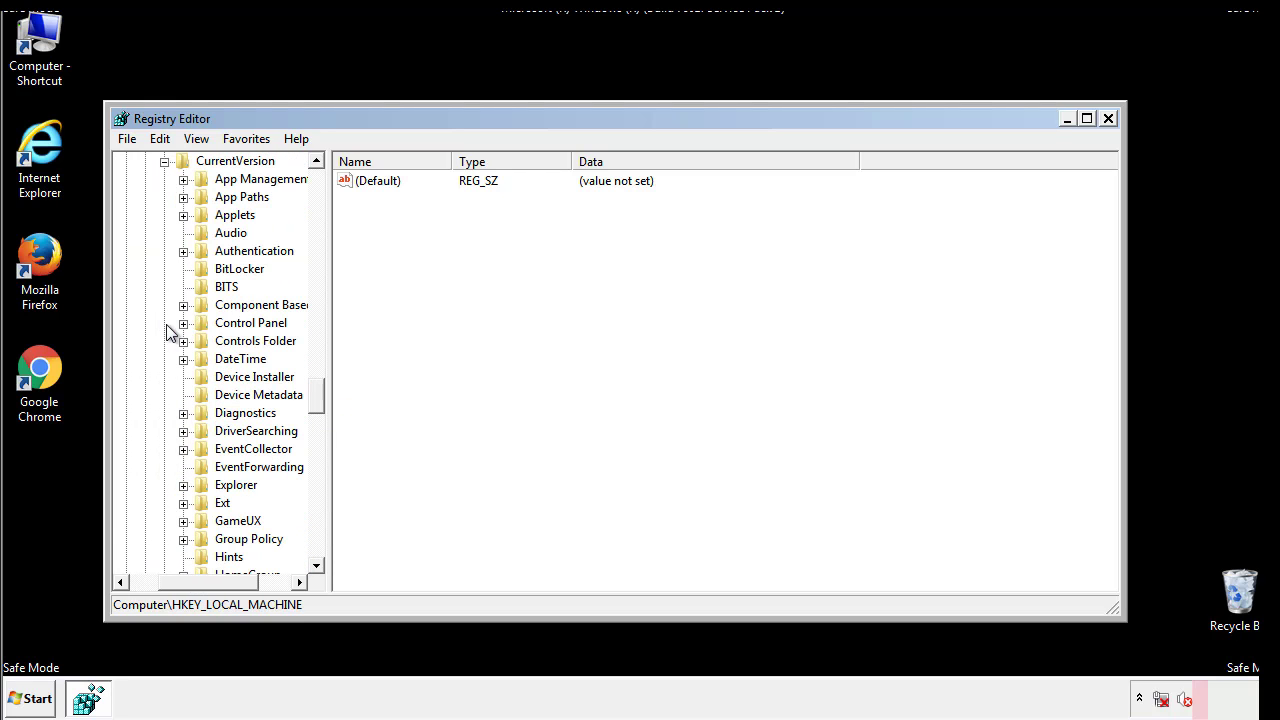
left_click_drag(322, 399, 318, 464)
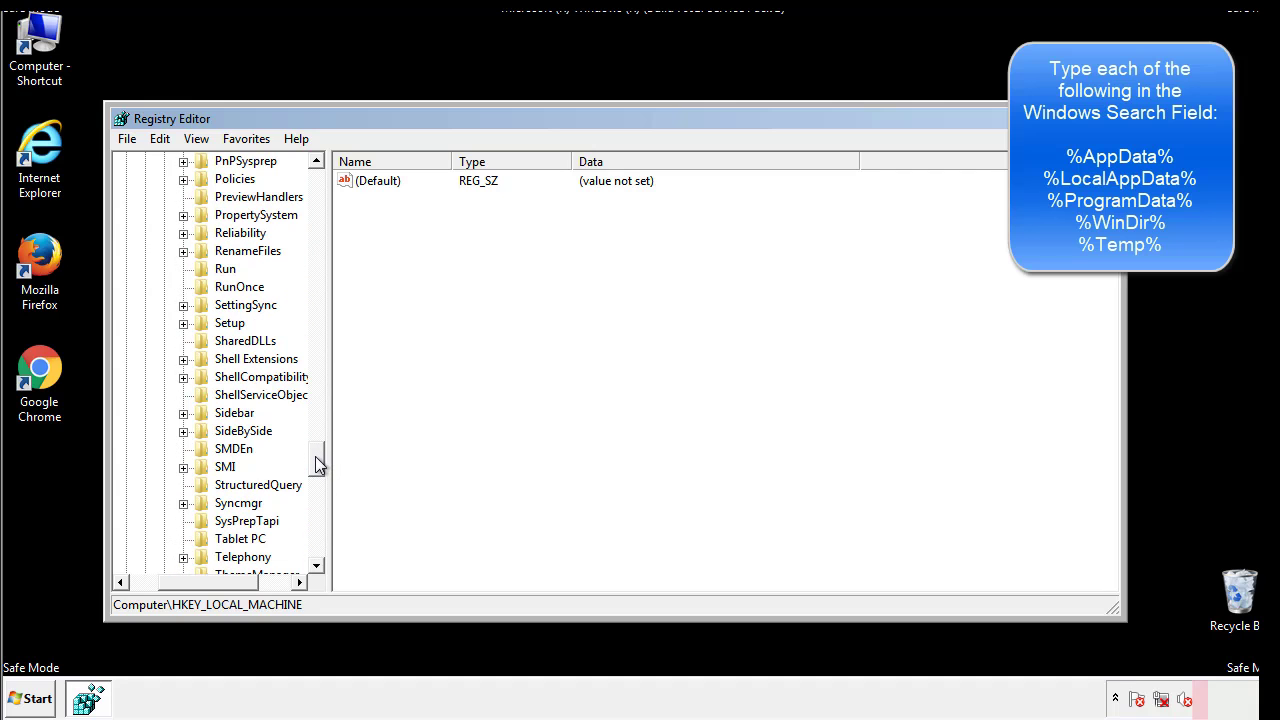
left_click(212, 272)
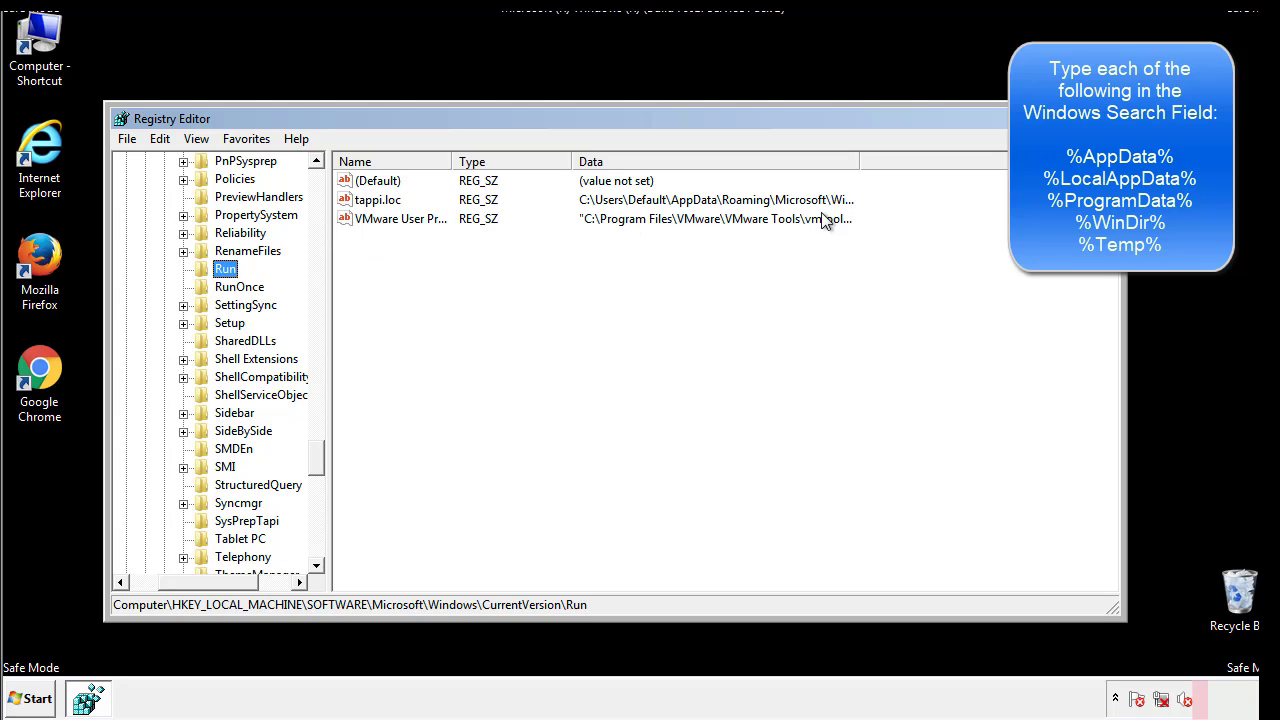
Delete the tappi.loc value from the HKLM Run key and confirm
left_click(376, 206)
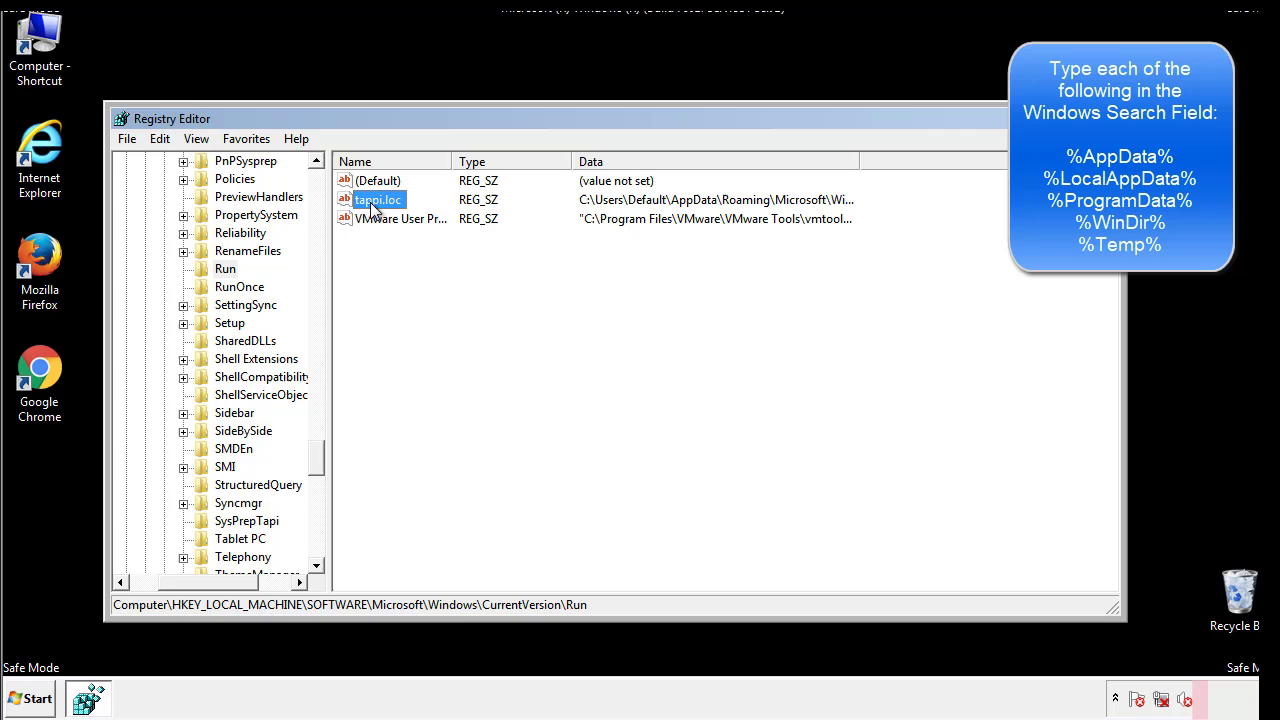
right_click(370, 203)
left_click(397, 253)
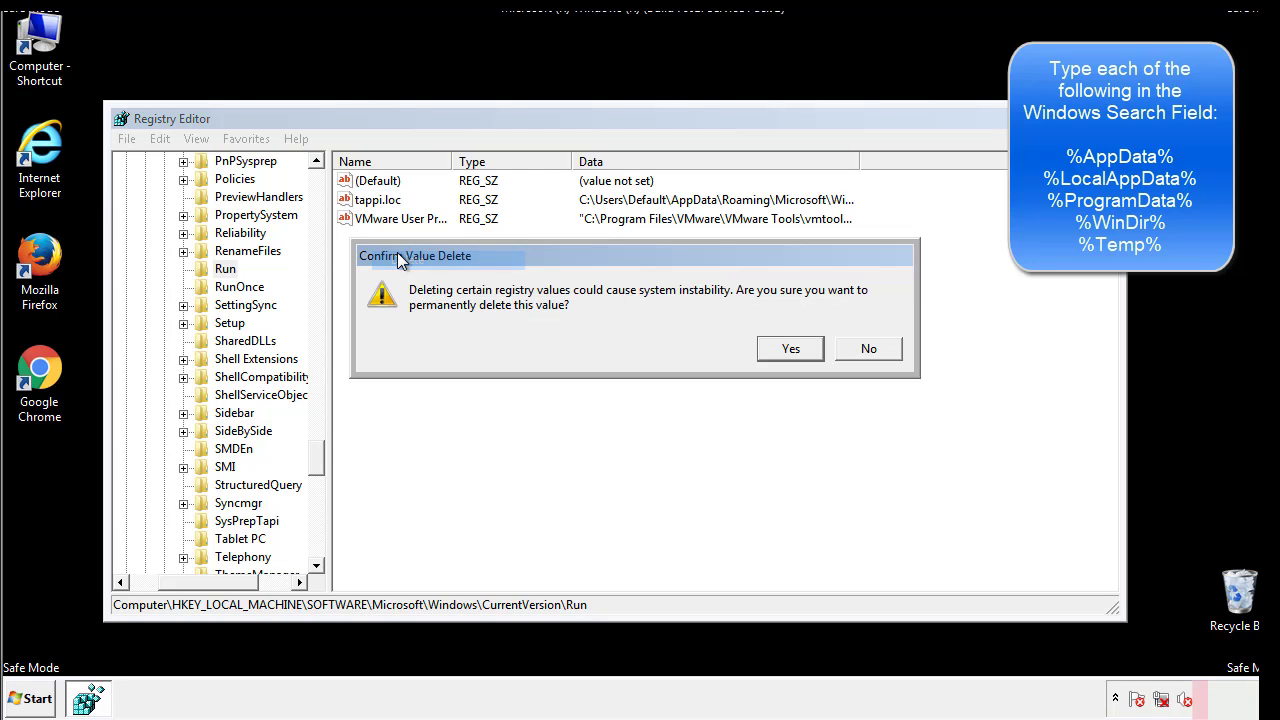
left_click(780, 352)
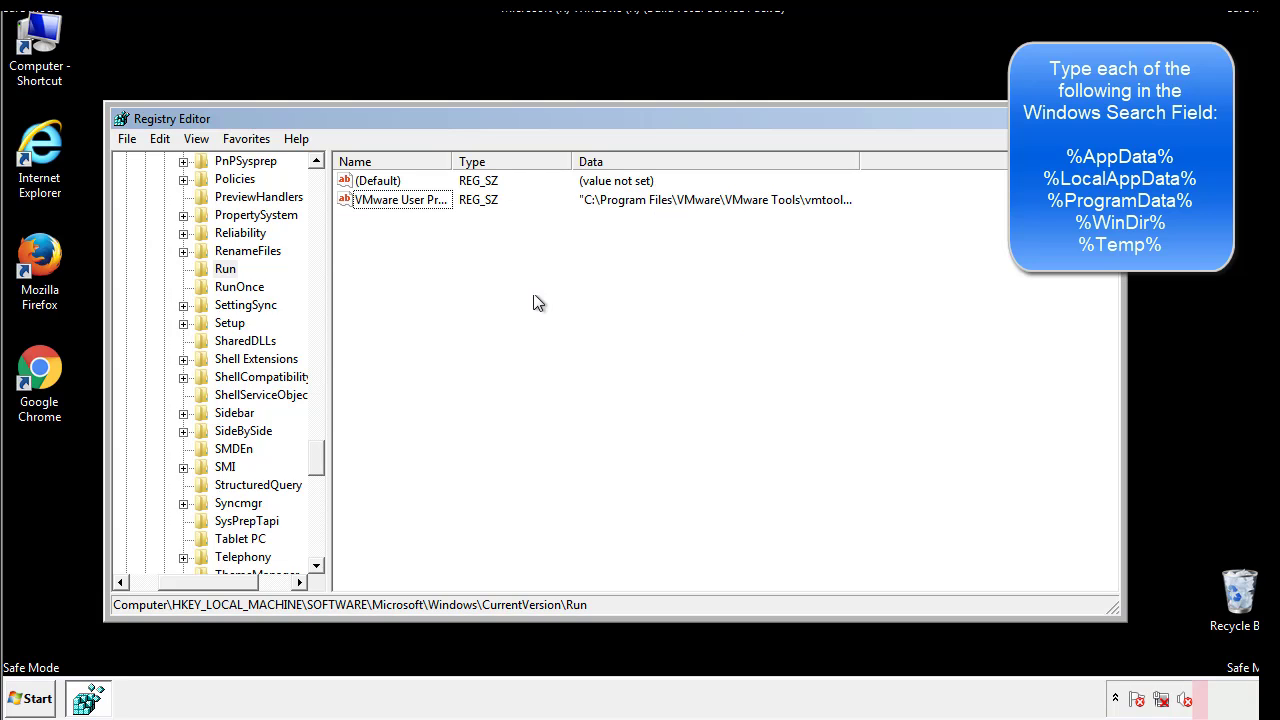
left_click_drag(314, 451, 317, 546)
left_click_drag(216, 586, 157, 596)
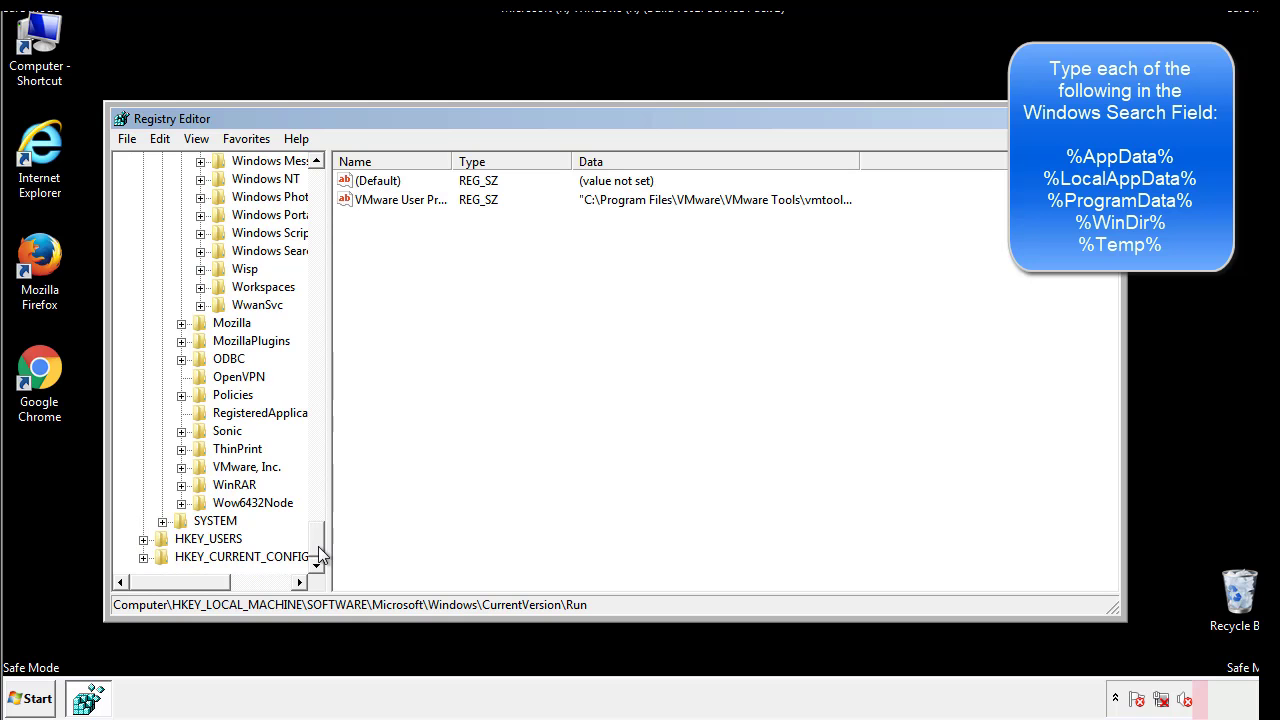
left_click_drag(318, 548, 326, 195)
Collapse HKLM and expand HKCU\Software\Microsoft\Windows\CurrentVersion
left_click(143, 214)
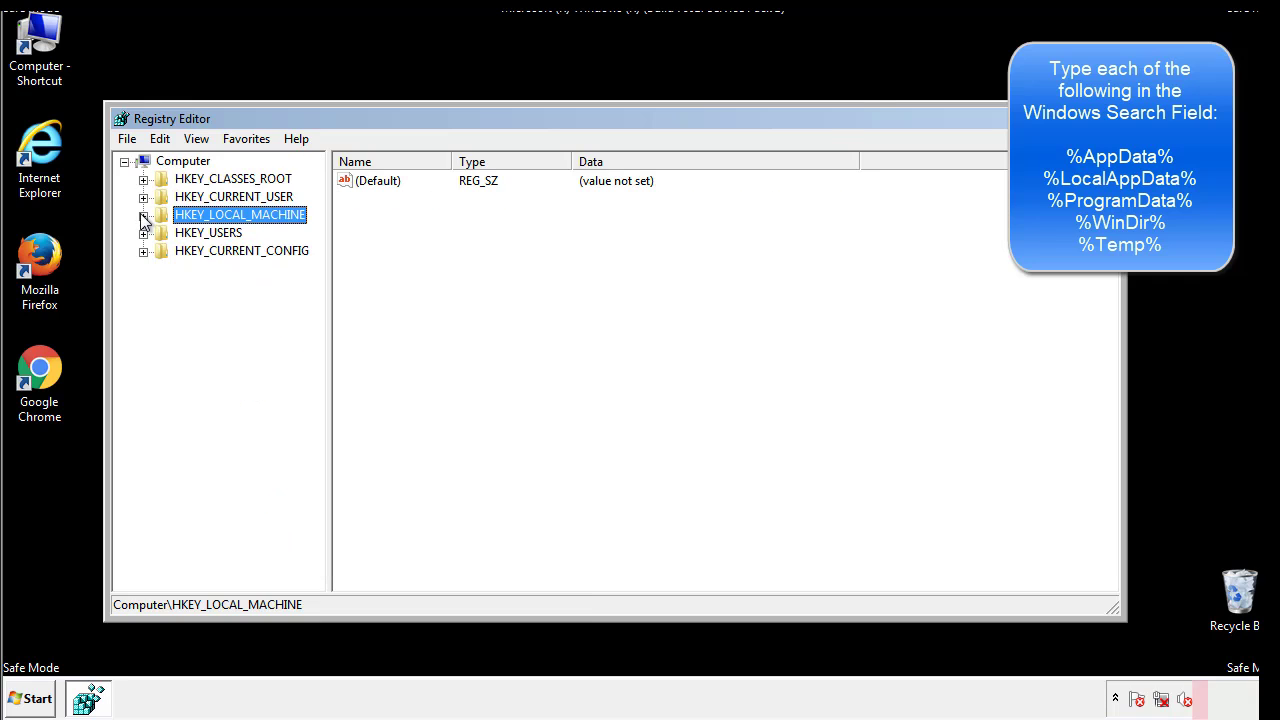
left_click(143, 197)
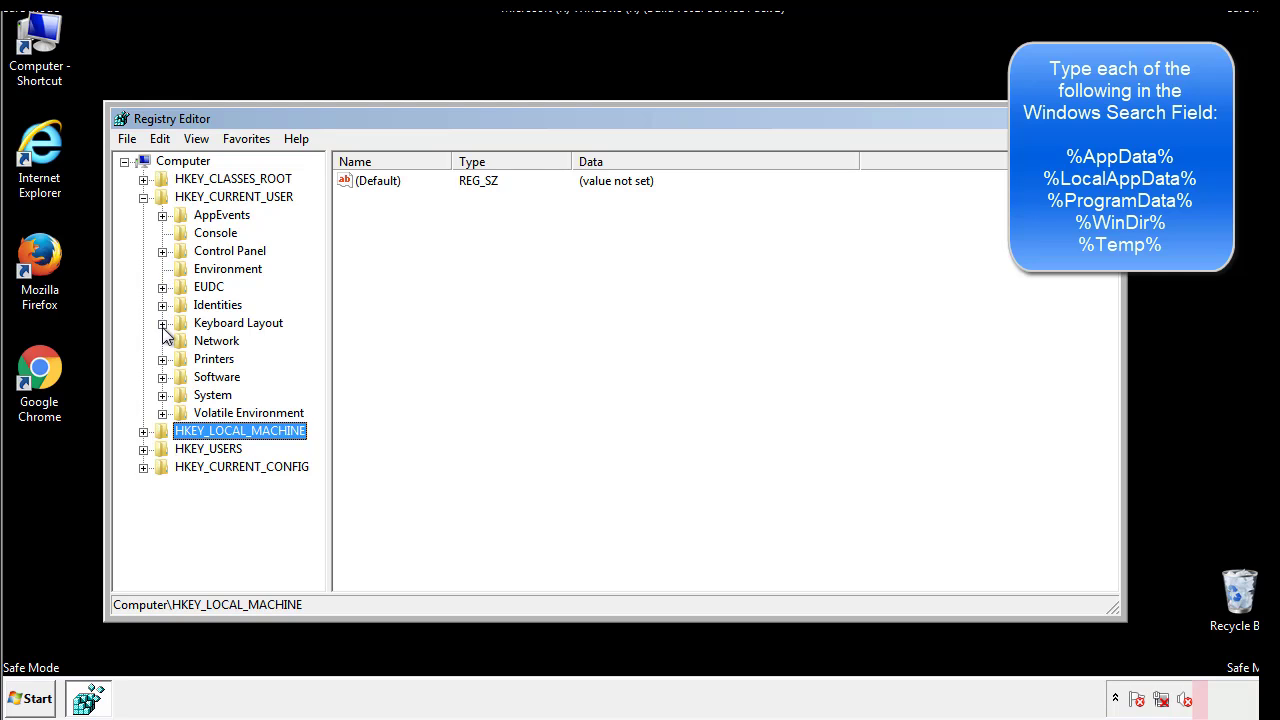
left_click(162, 377)
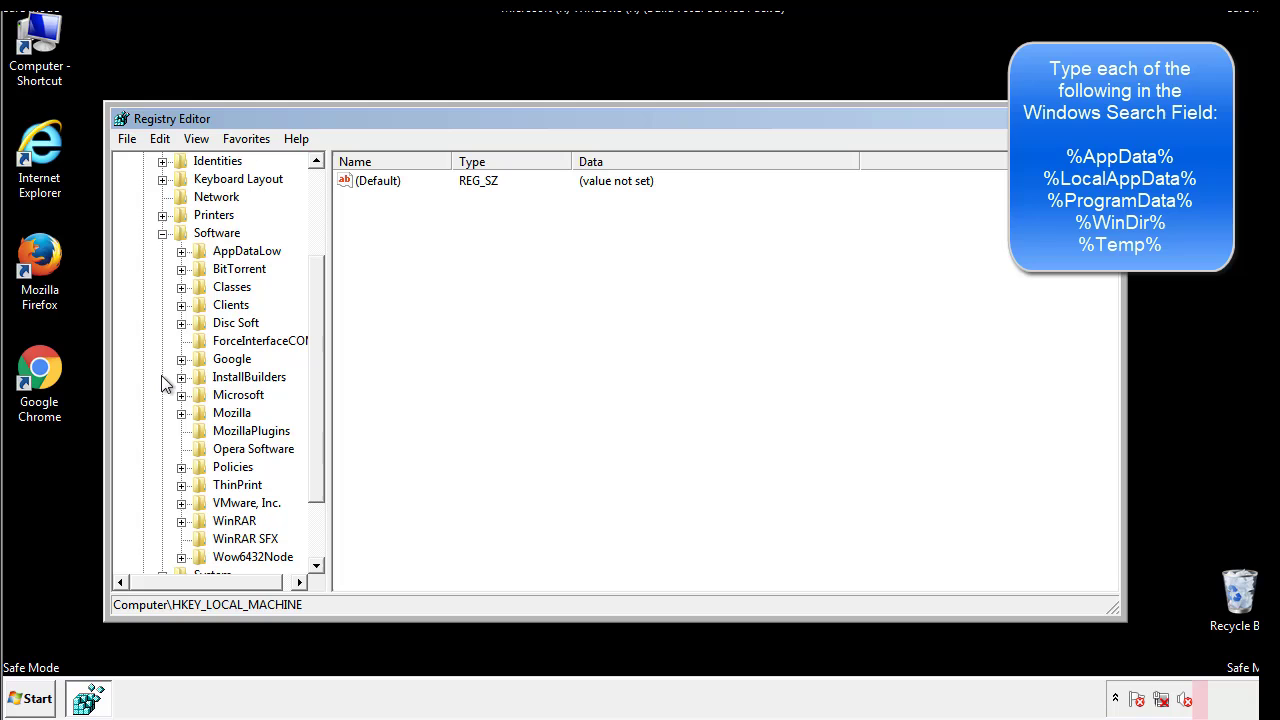
left_click_drag(314, 363, 314, 381)
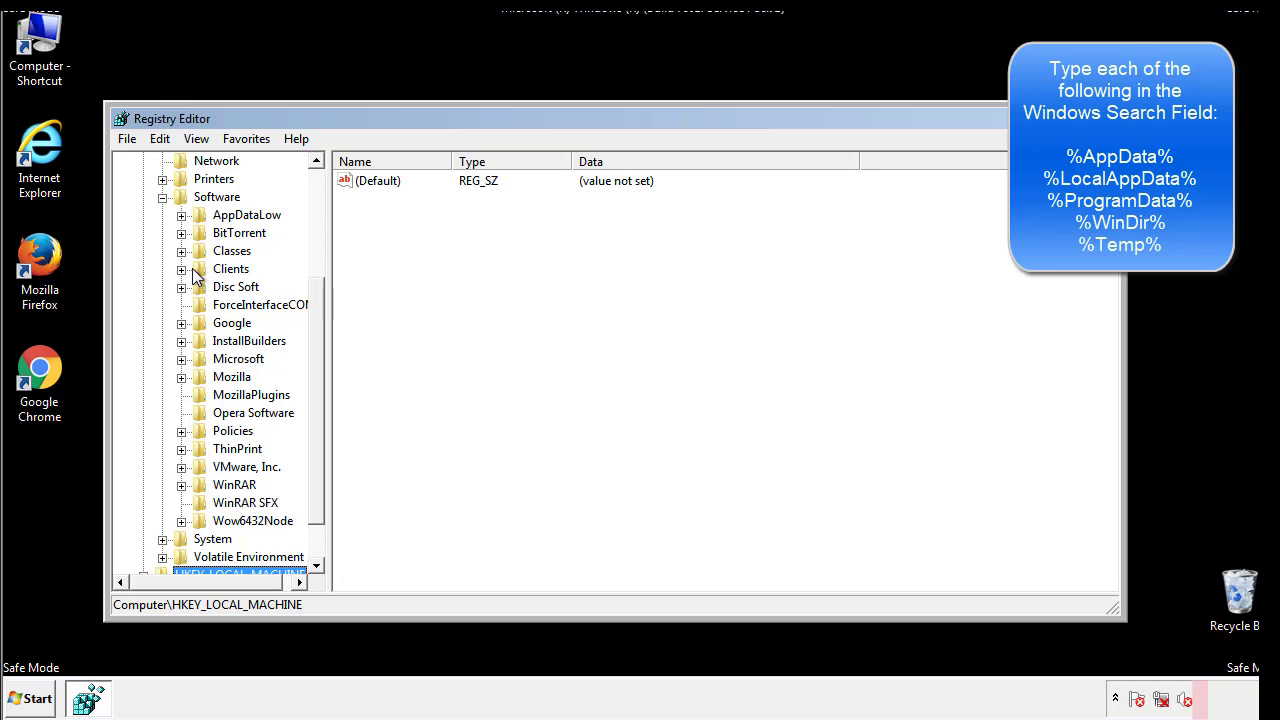
left_click(181, 359)
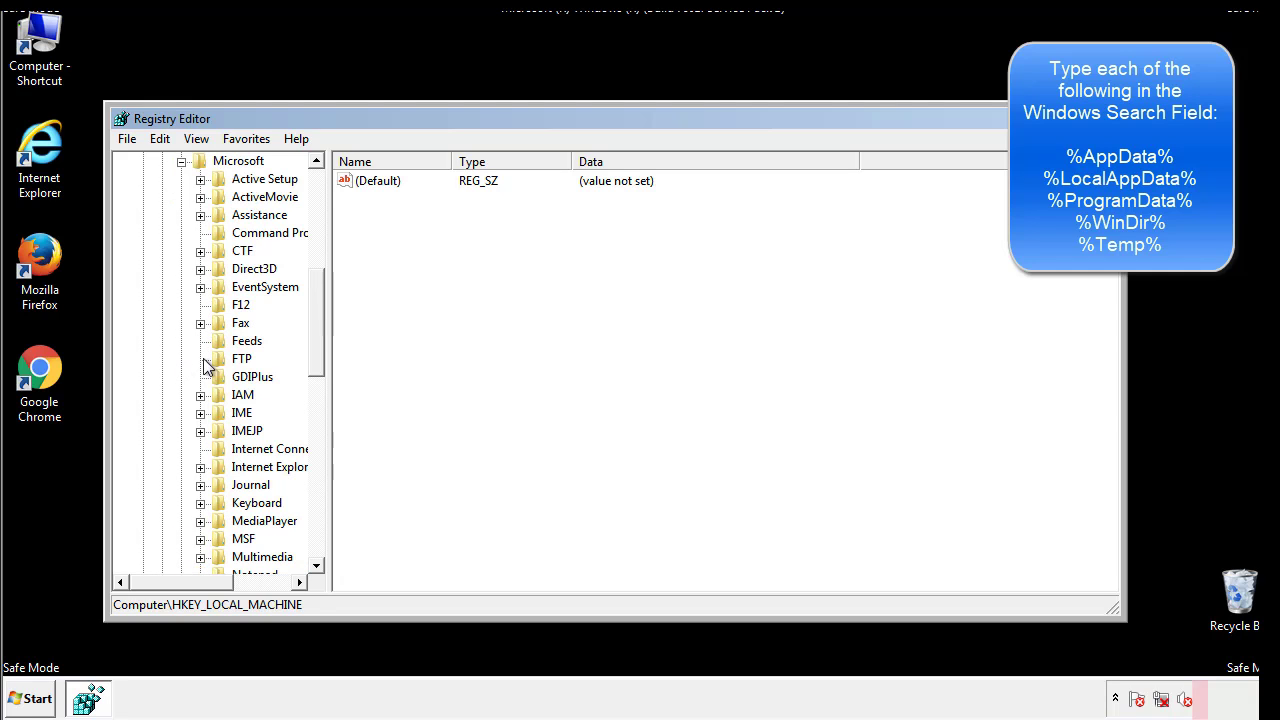
left_click_drag(314, 292, 315, 416)
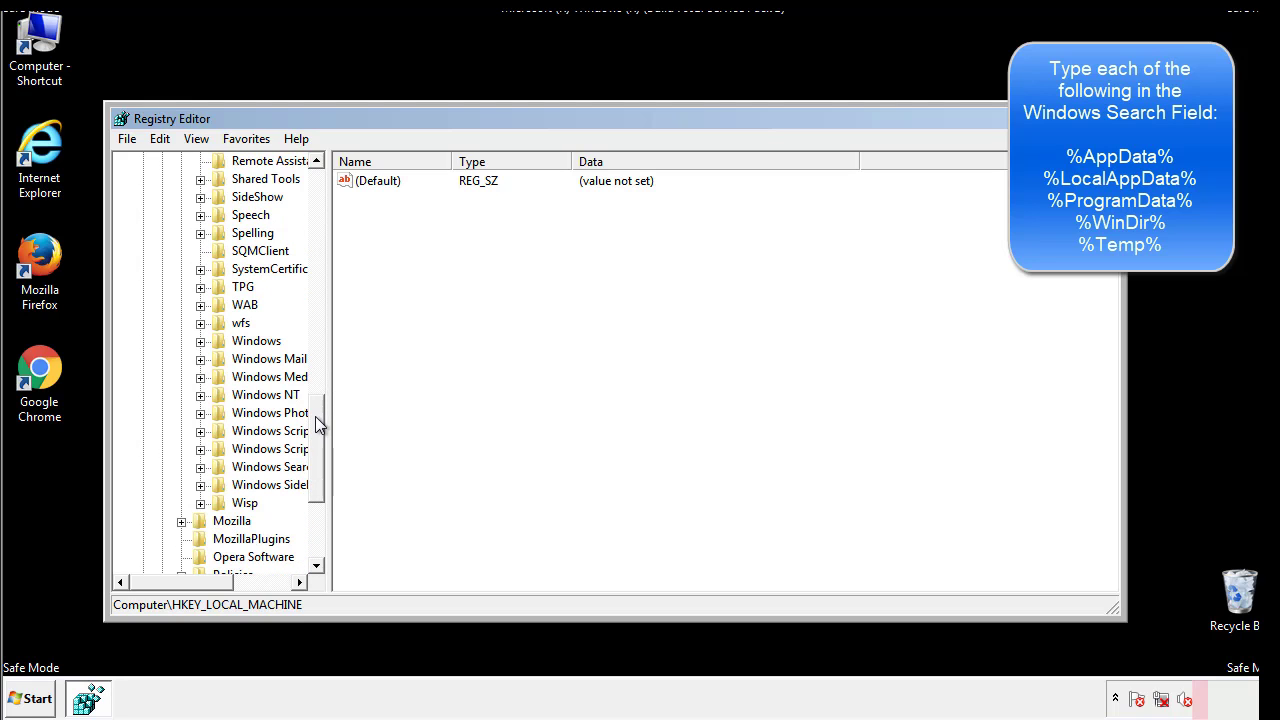
left_click(201, 341)
left_click(220, 360)
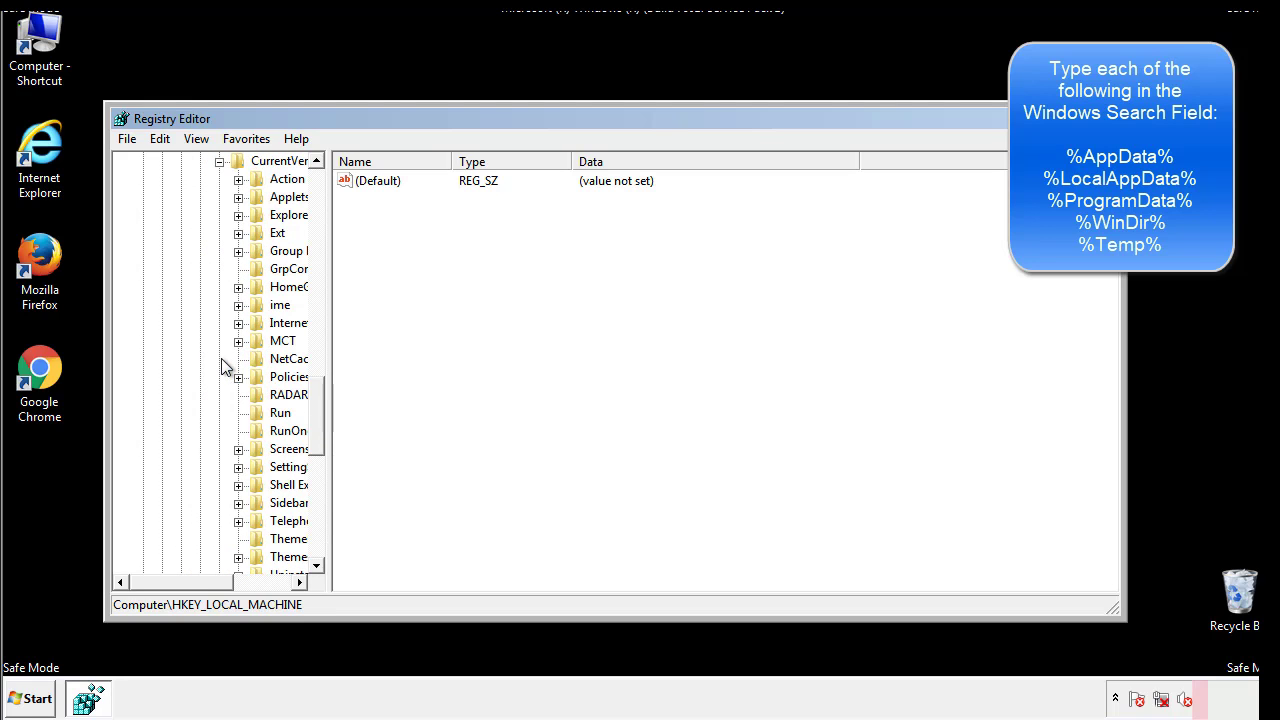
left_click_drag(195, 587, 225, 582)
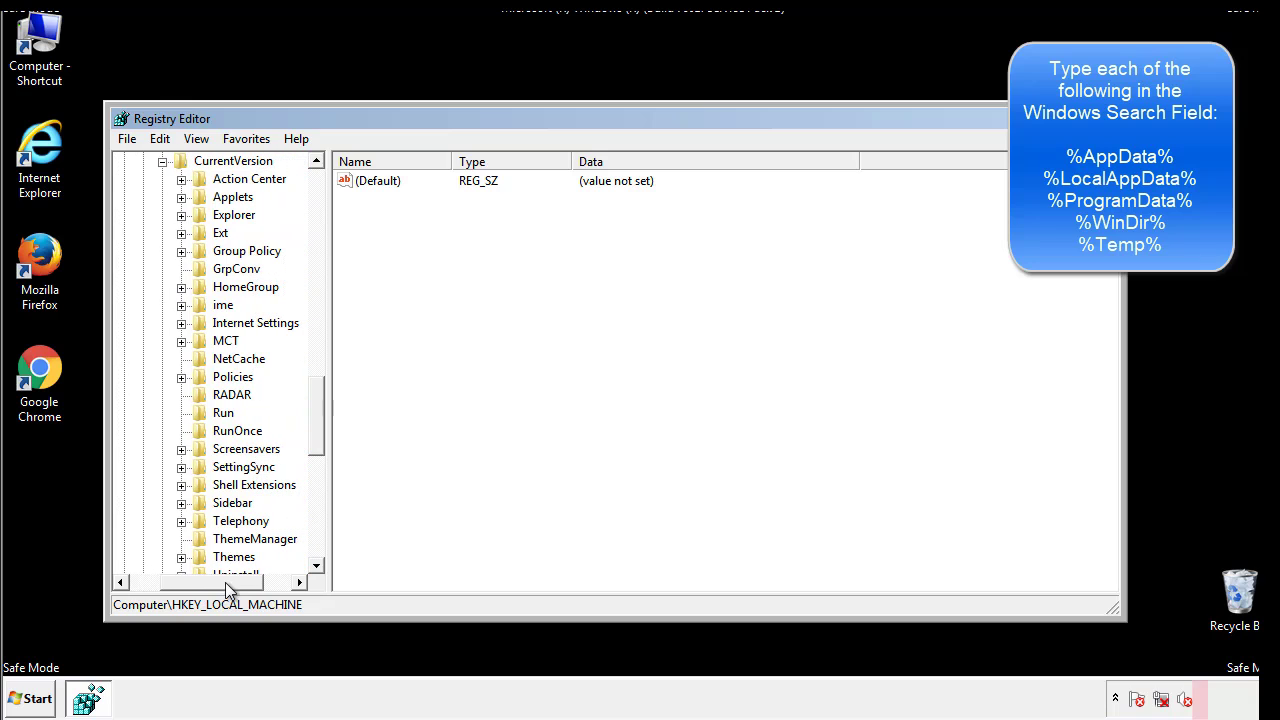
Review the user Run key's DAEMON Tools entry, then collapse the Windows key
left_click(218, 408)
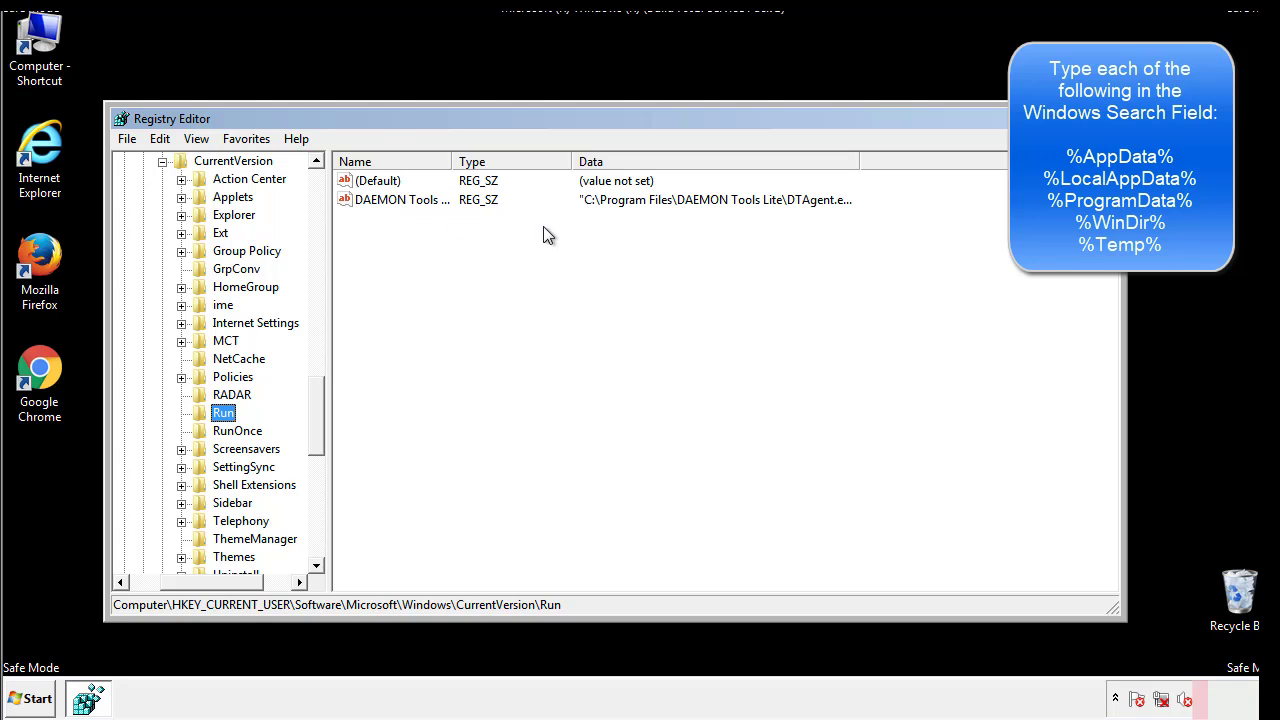
left_click(584, 236)
left_click_drag(212, 579, 182, 581)
left_click_drag(324, 434, 316, 417)
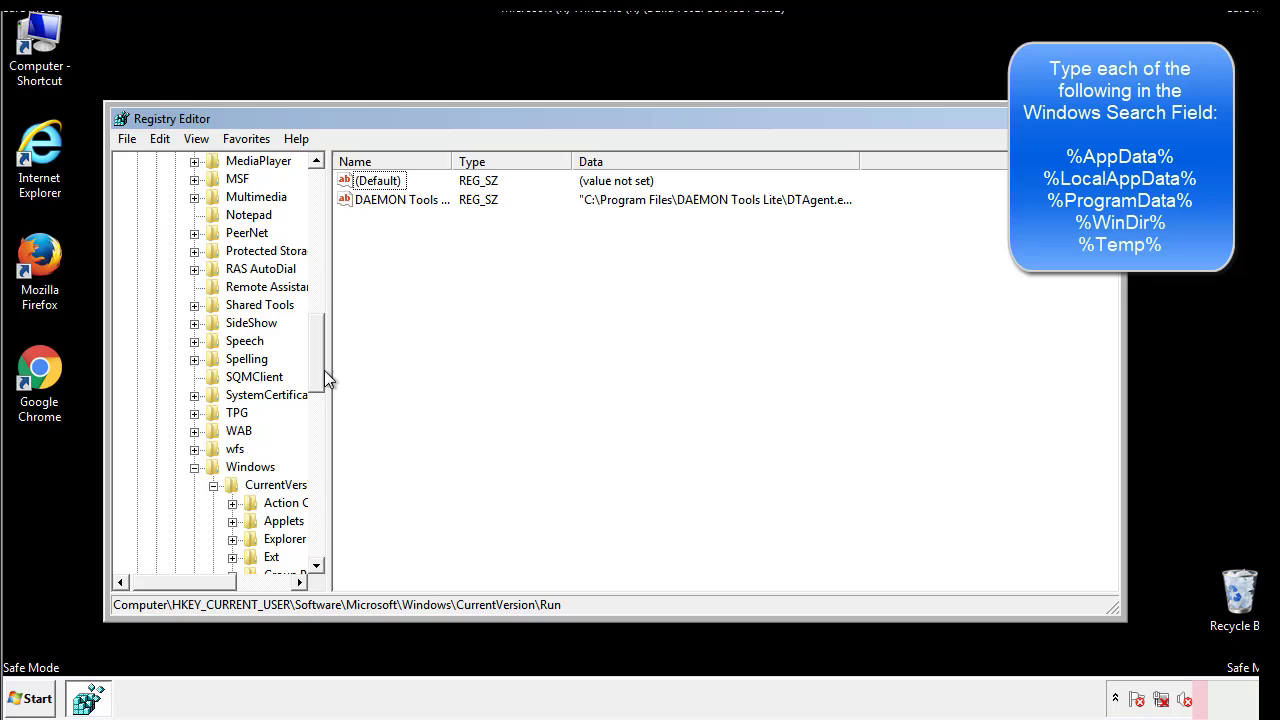
left_click(195, 468)
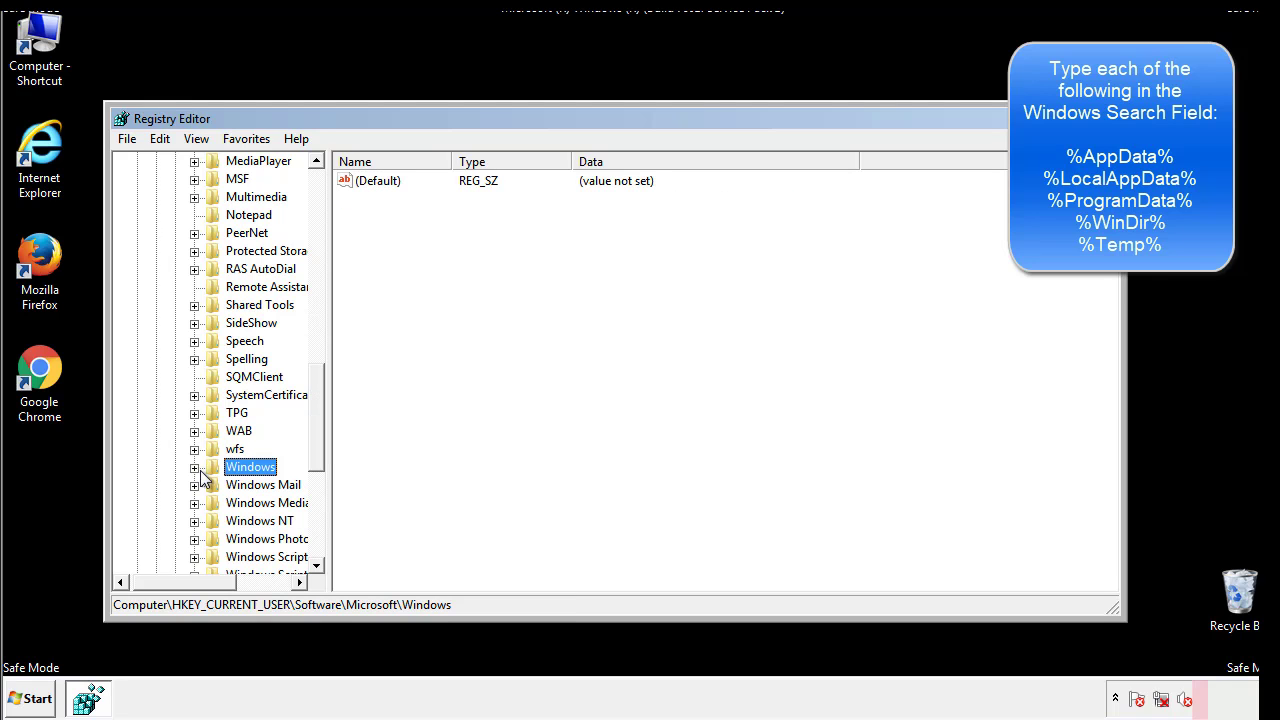
left_click_drag(321, 445, 322, 247)
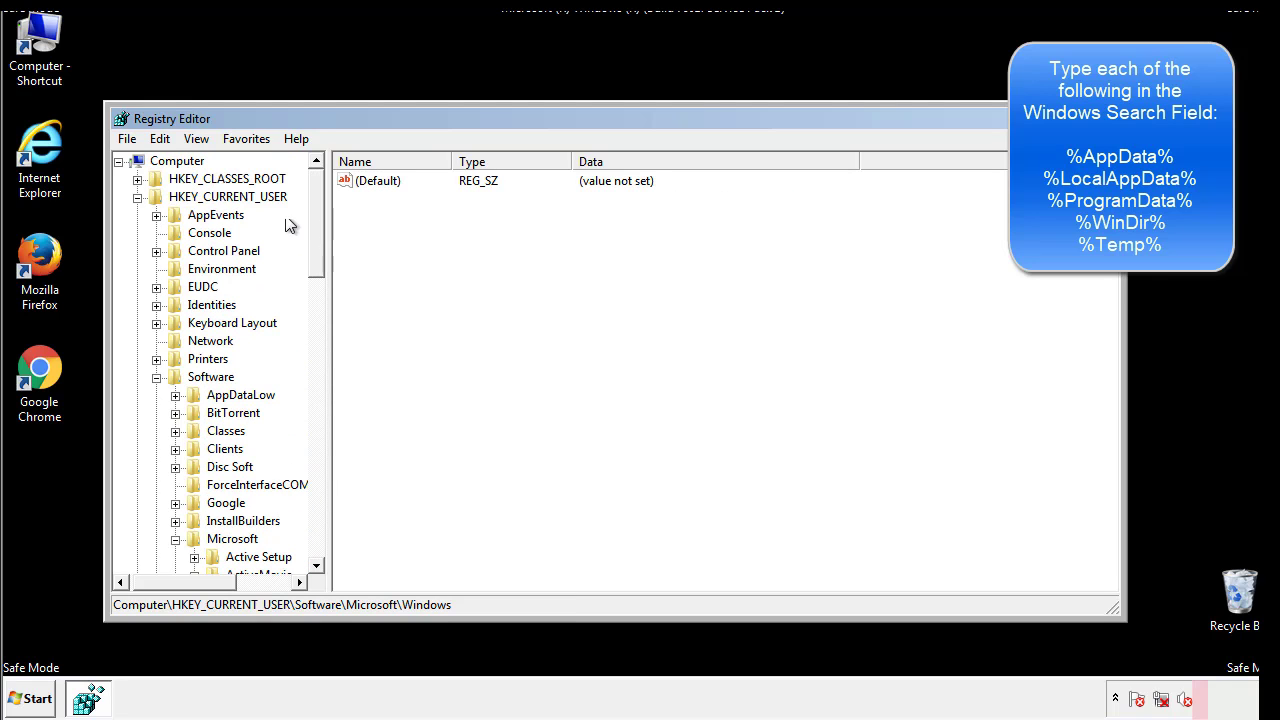
Search the registry for %tem with Edit > Find
left_click(160, 139)
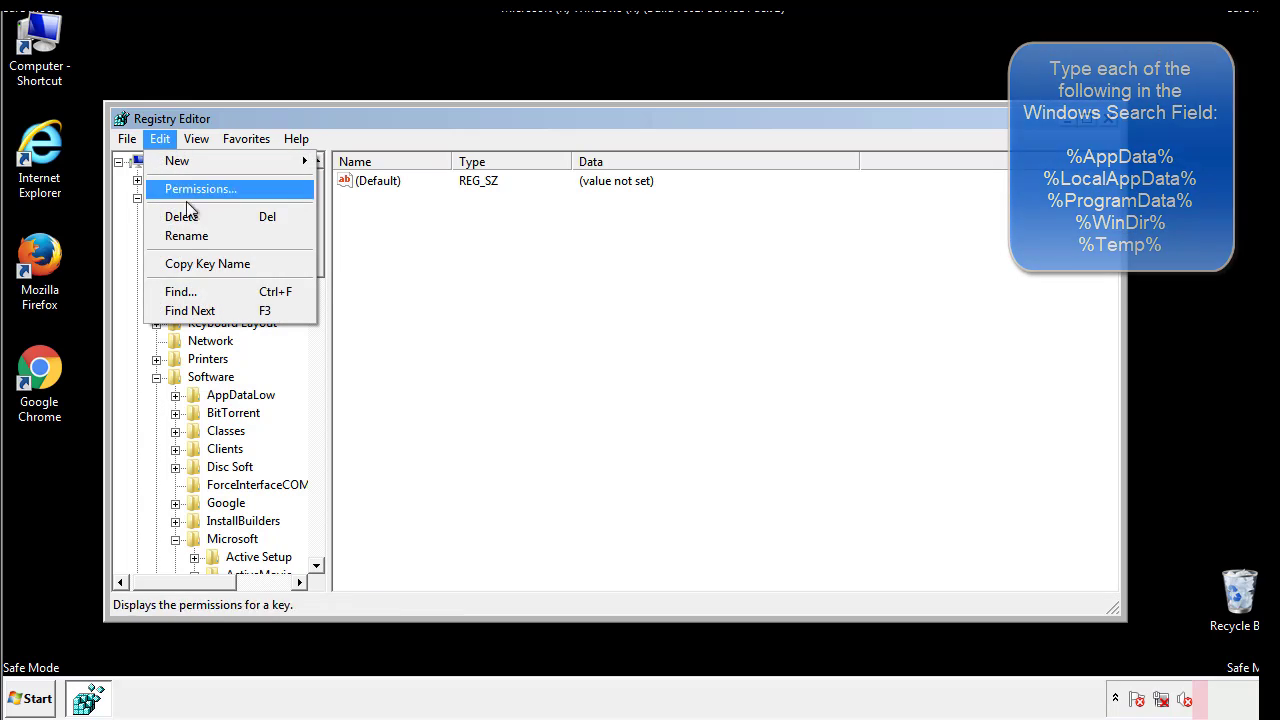
left_click(180, 291)
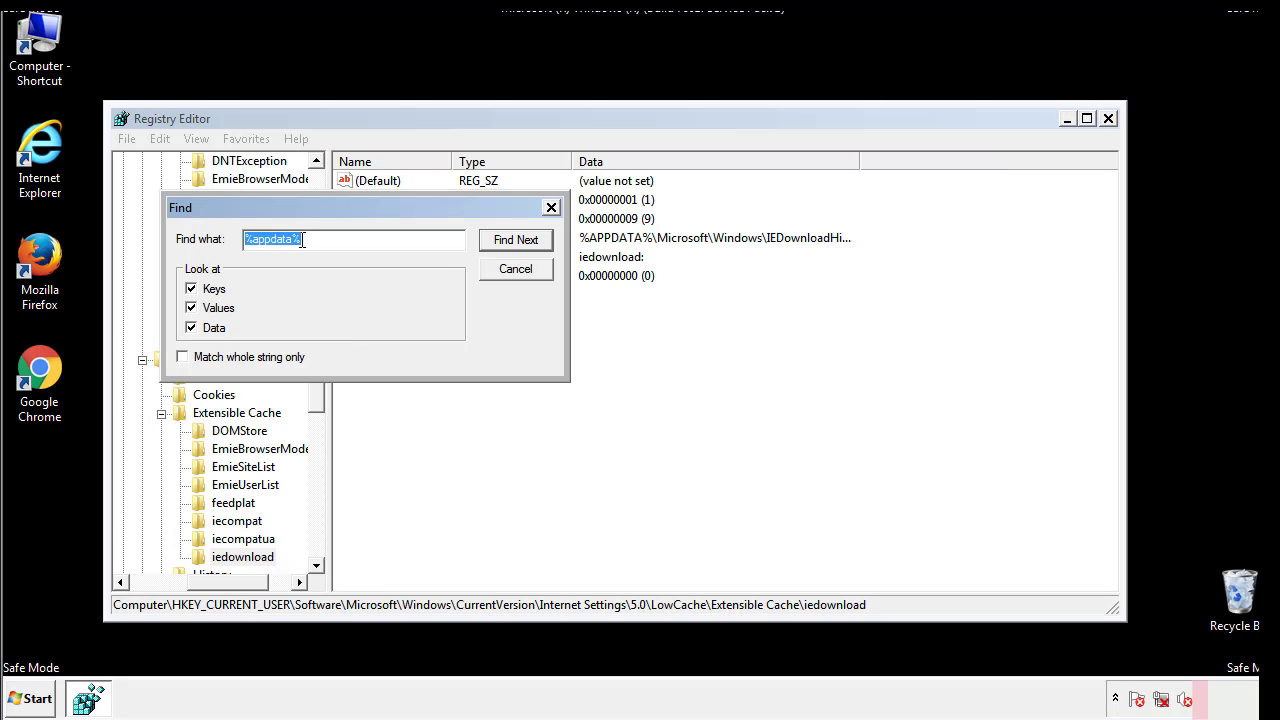
type("%temp%")
key("Return")
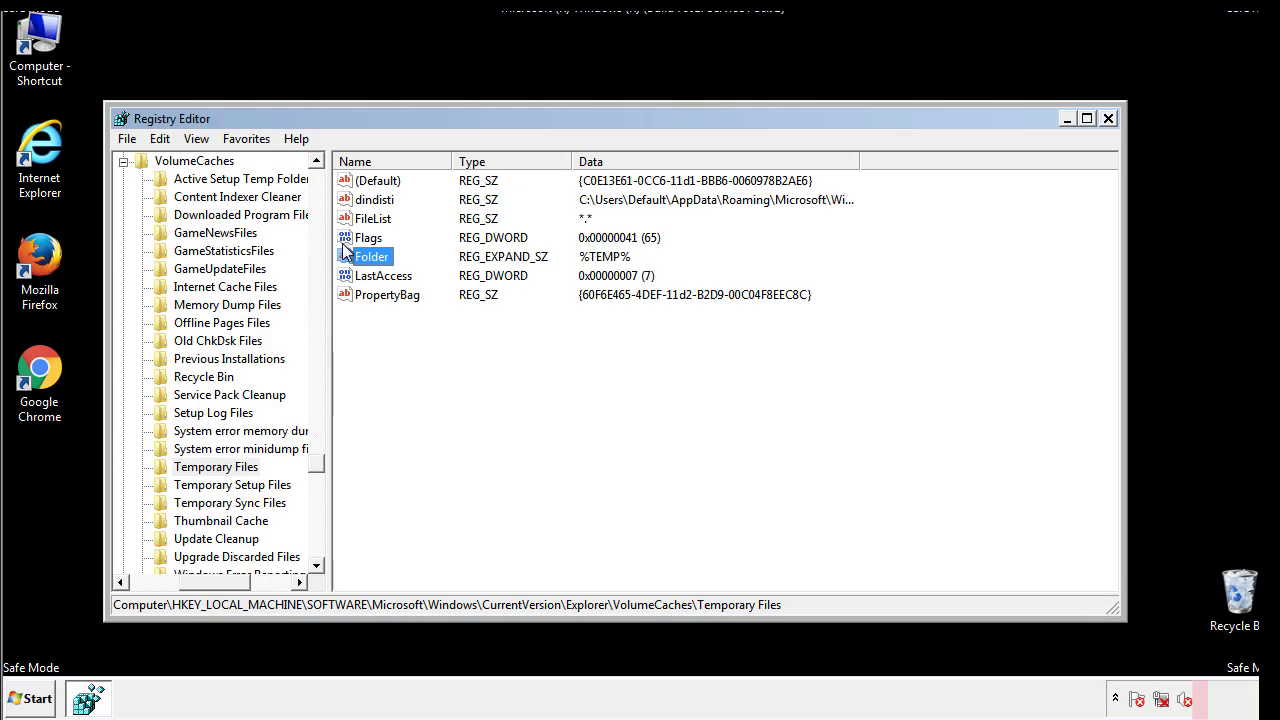
Delete all %TEMP% values from the Temporary Files key, leaving only (Default)
left_click(523, 349)
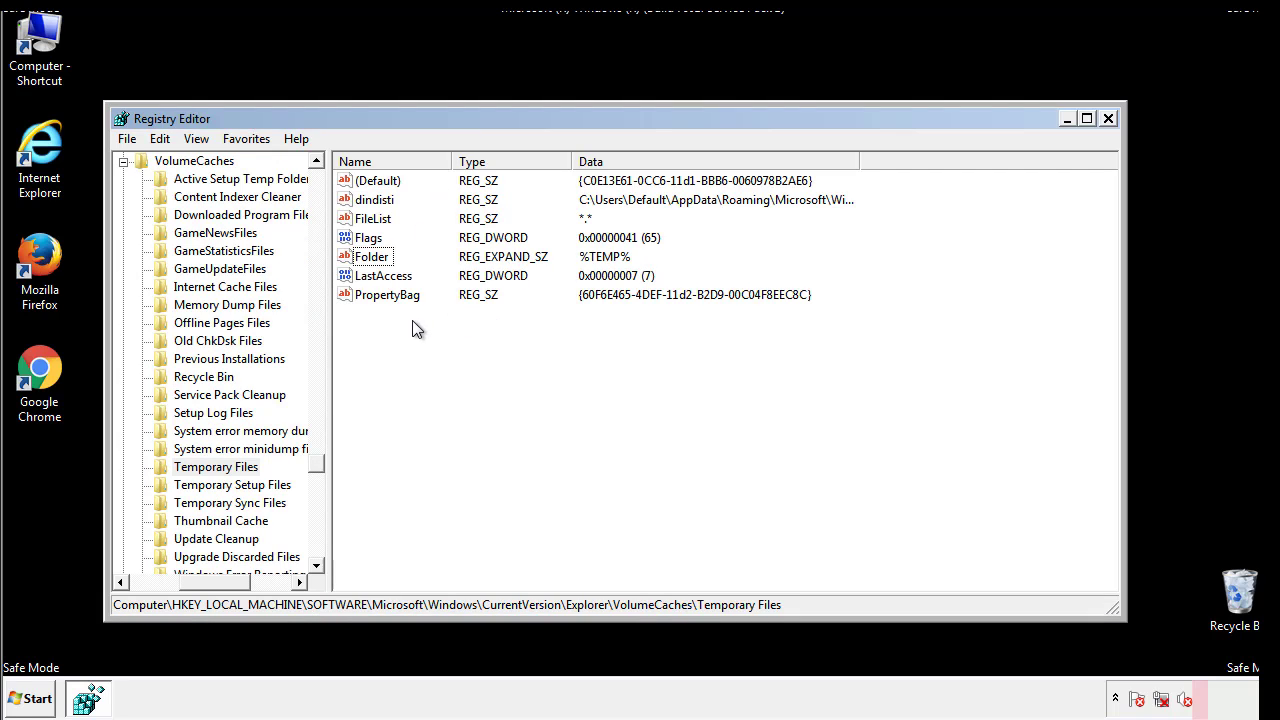
left_click_drag(411, 321, 365, 188)
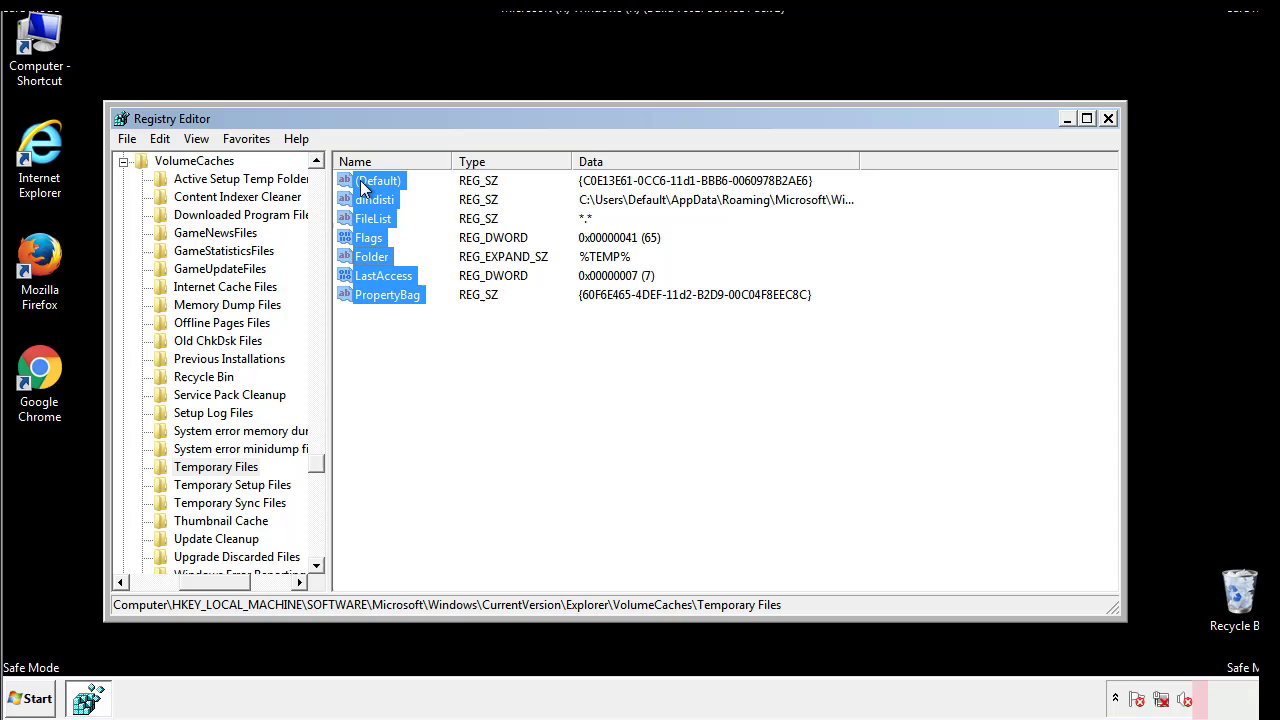
right_click(365, 188)
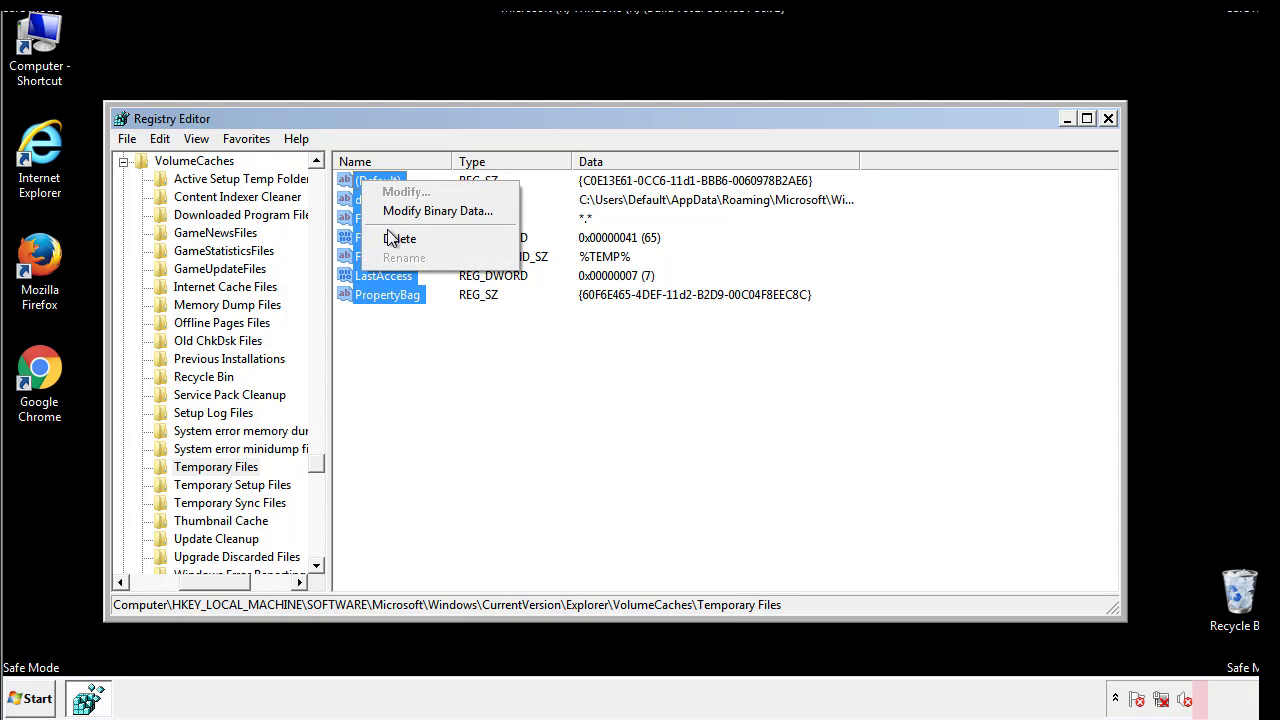
left_click(392, 239)
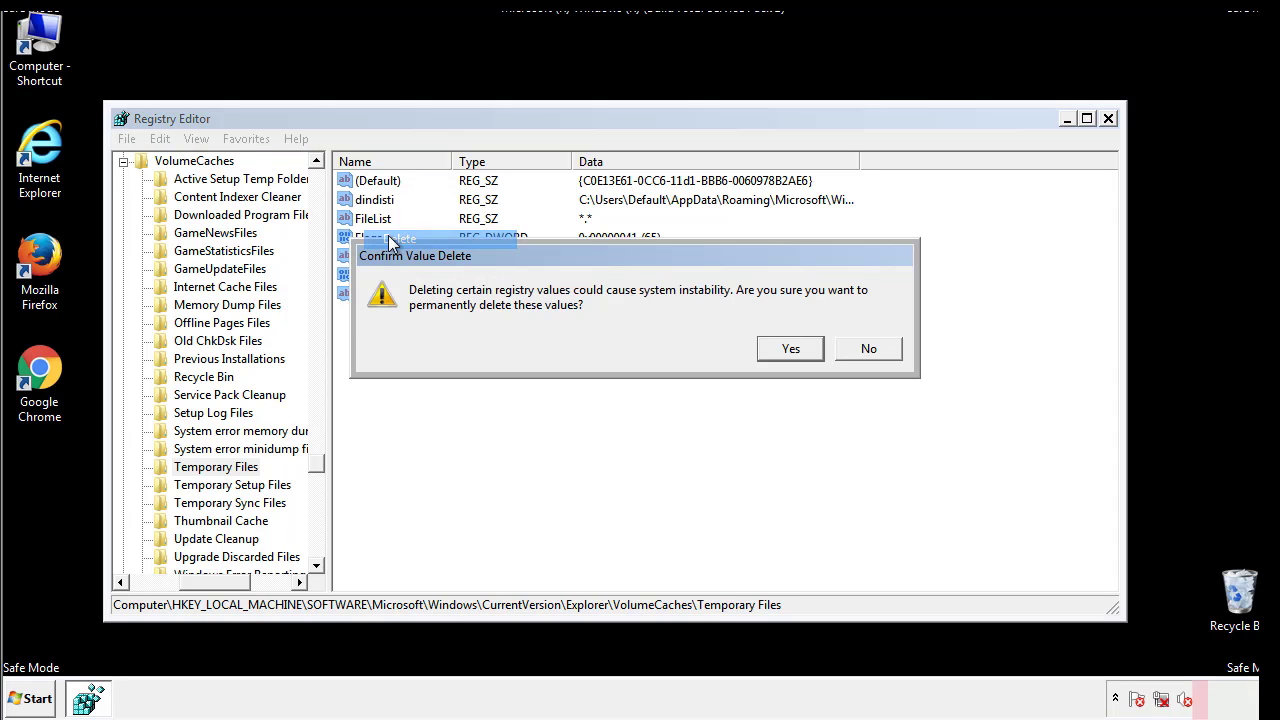
left_click(791, 348)
left_click(444, 245)
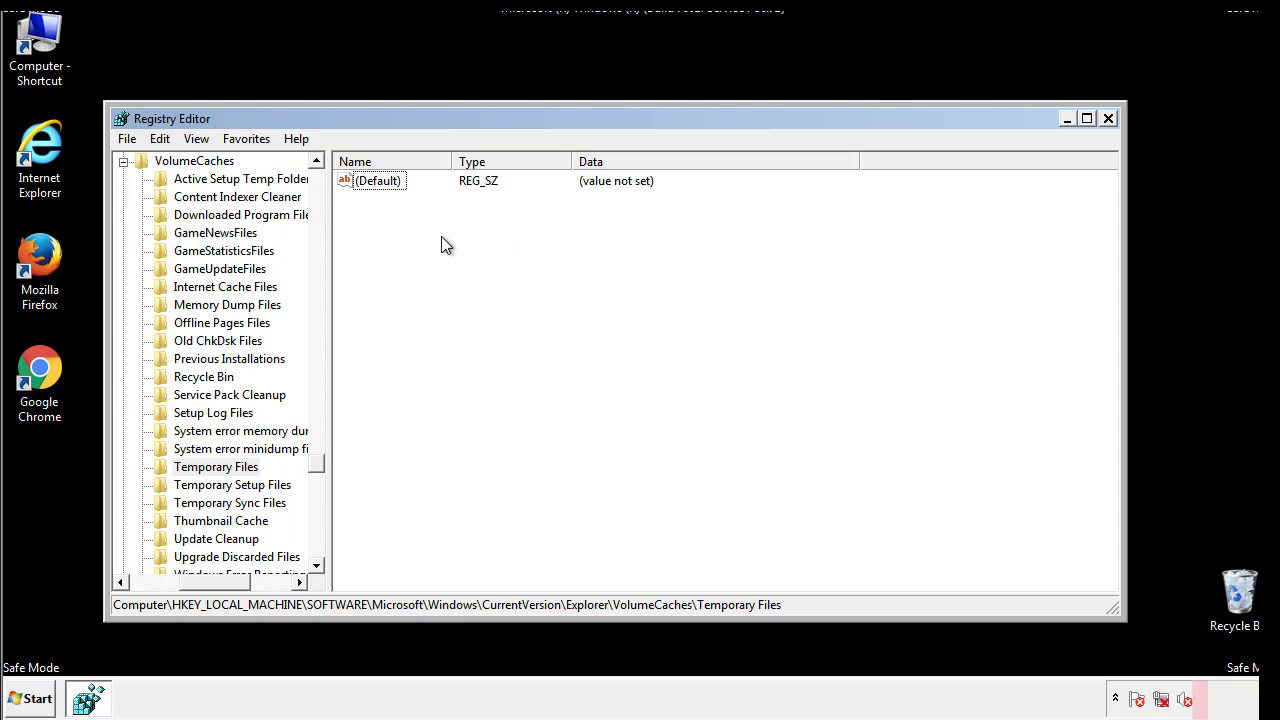
Close Registry Editor and launch msconfig from the Start search box
left_click(1109, 119)
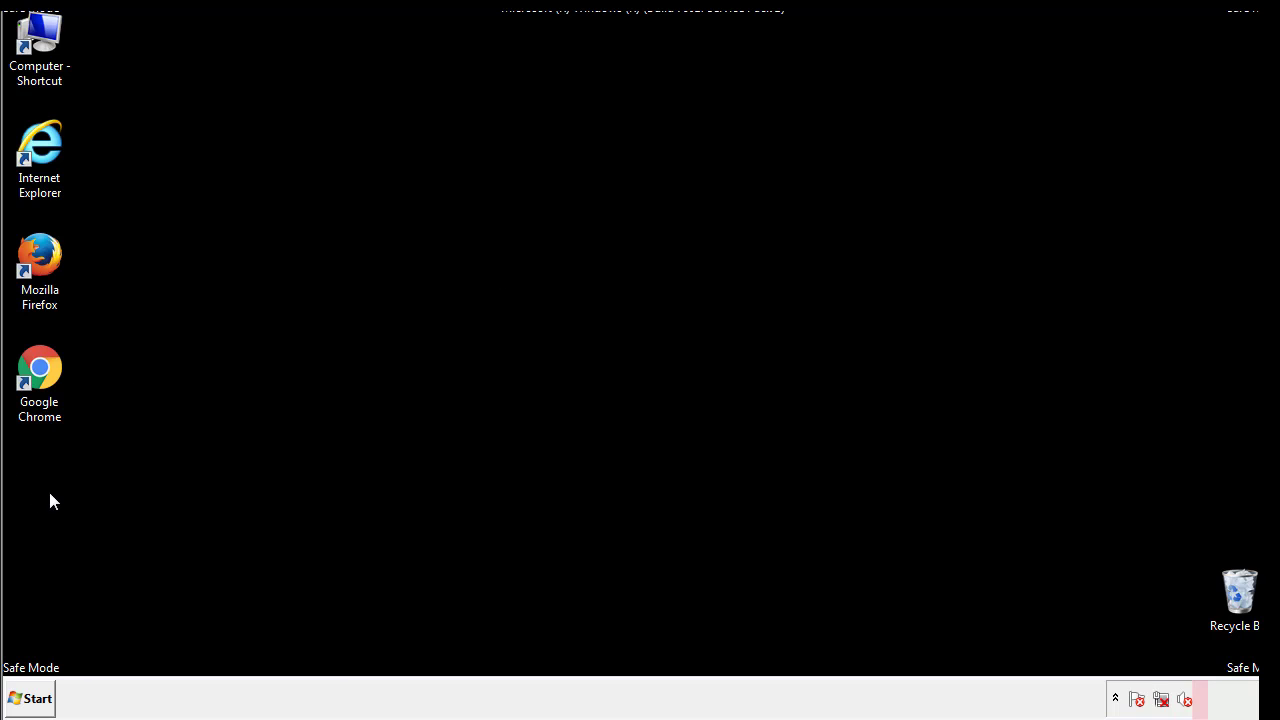
left_click(22, 702)
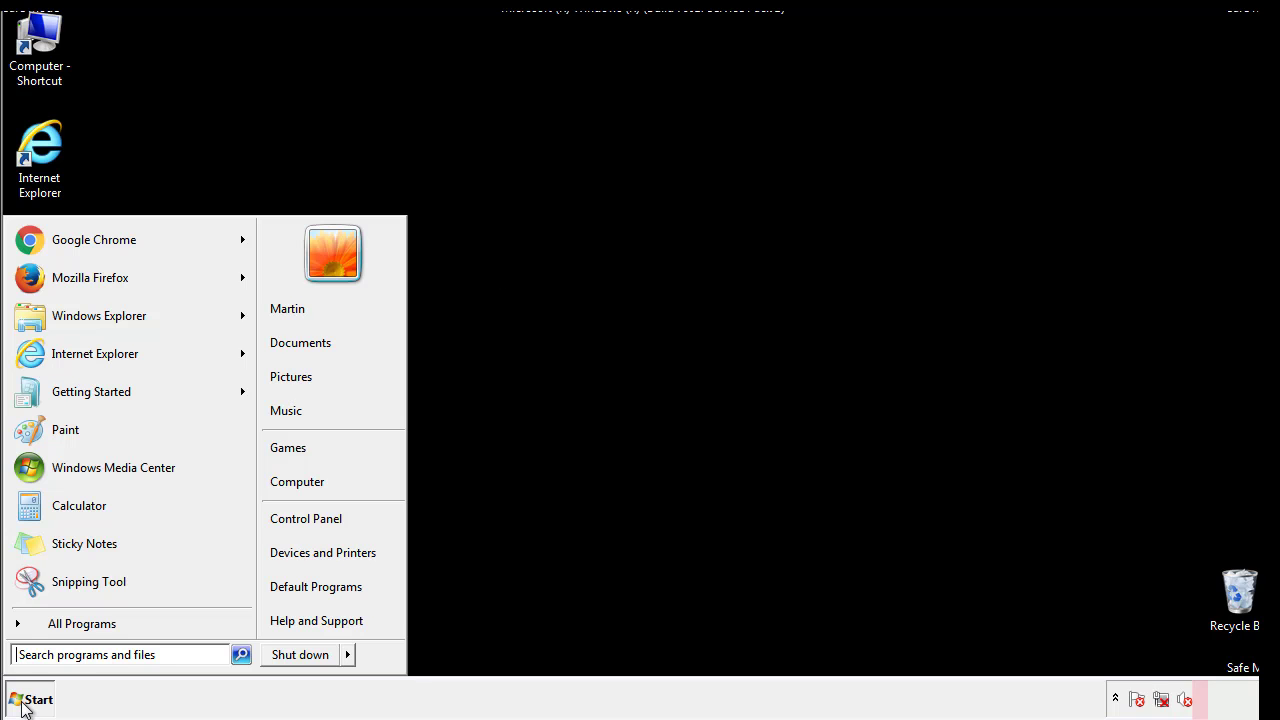
left_click(69, 655)
type("mscon")
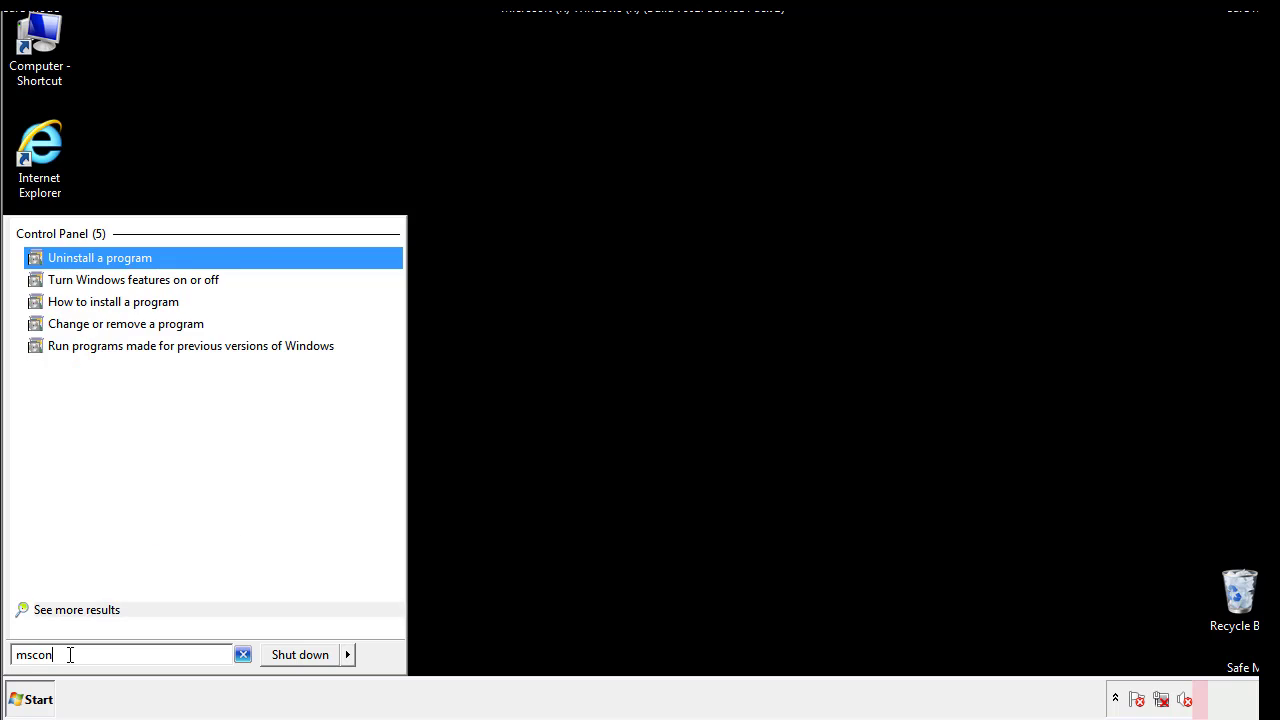
type("fgi")
key("BackSpace")
key("BackSpace")
type("ig")
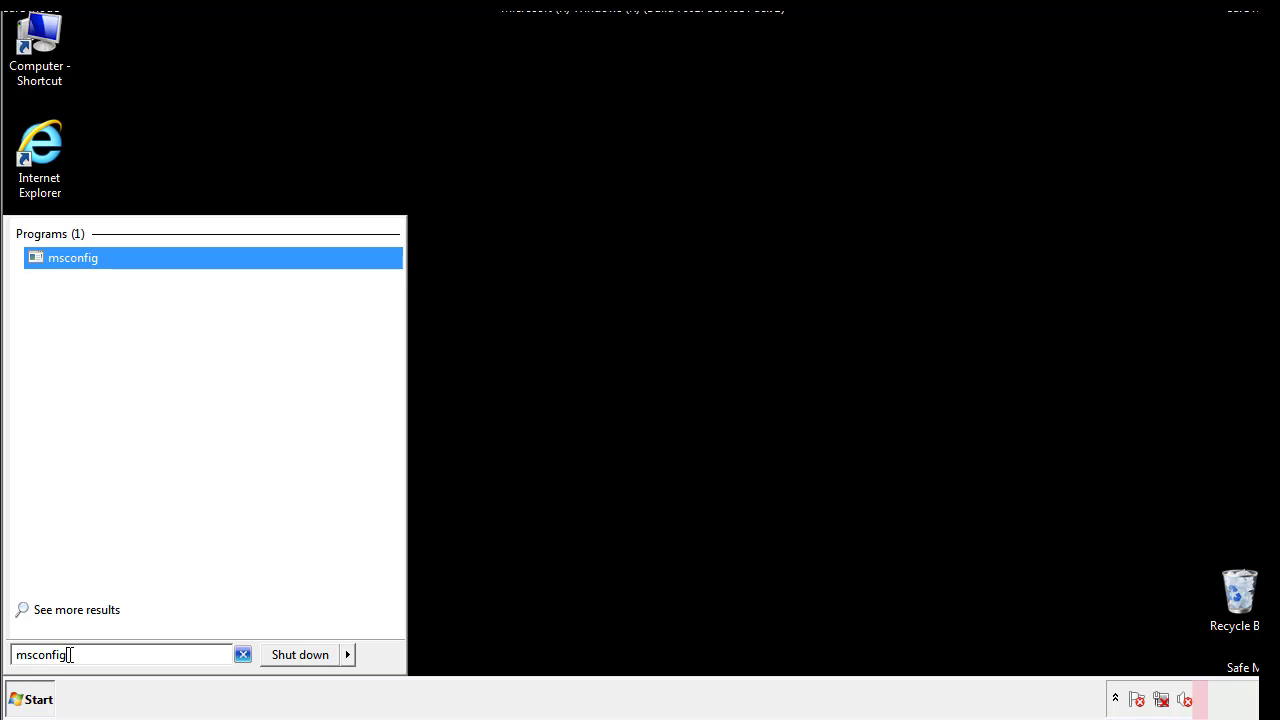
key("Return")
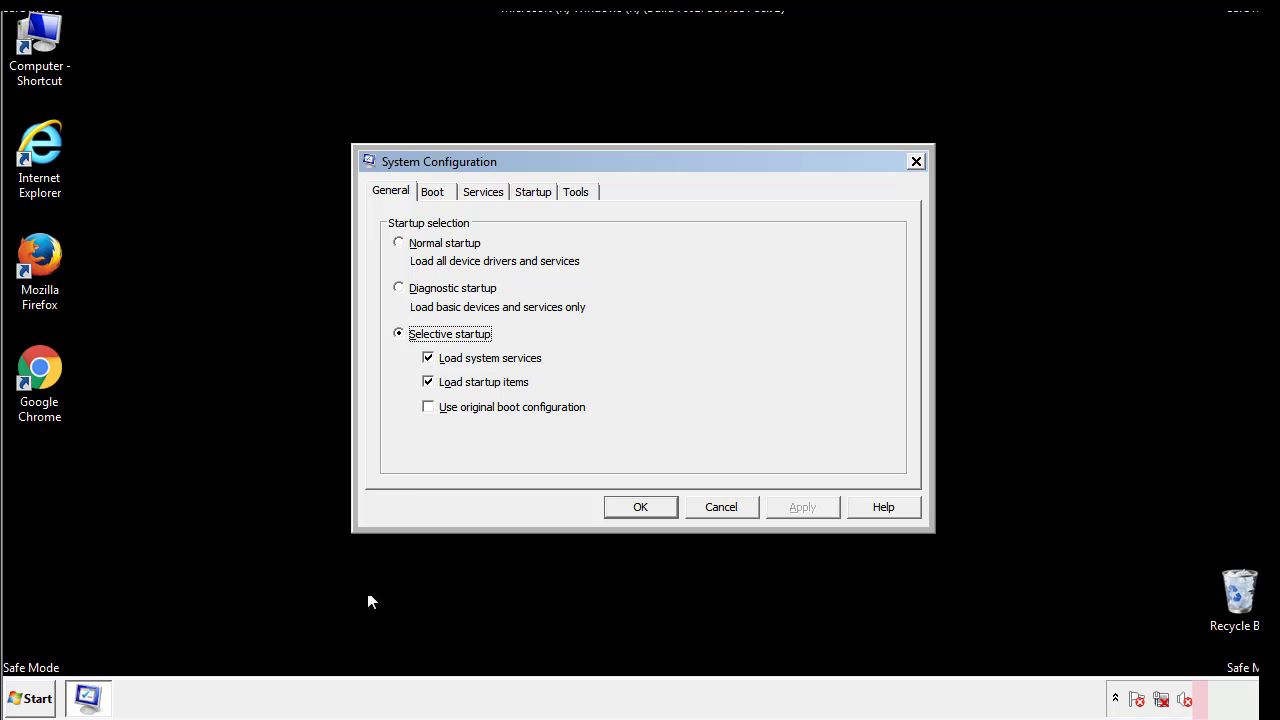
Uncheck Safe boot on the Boot tab, apply and close System Configuration, then restart now
left_click(437, 191)
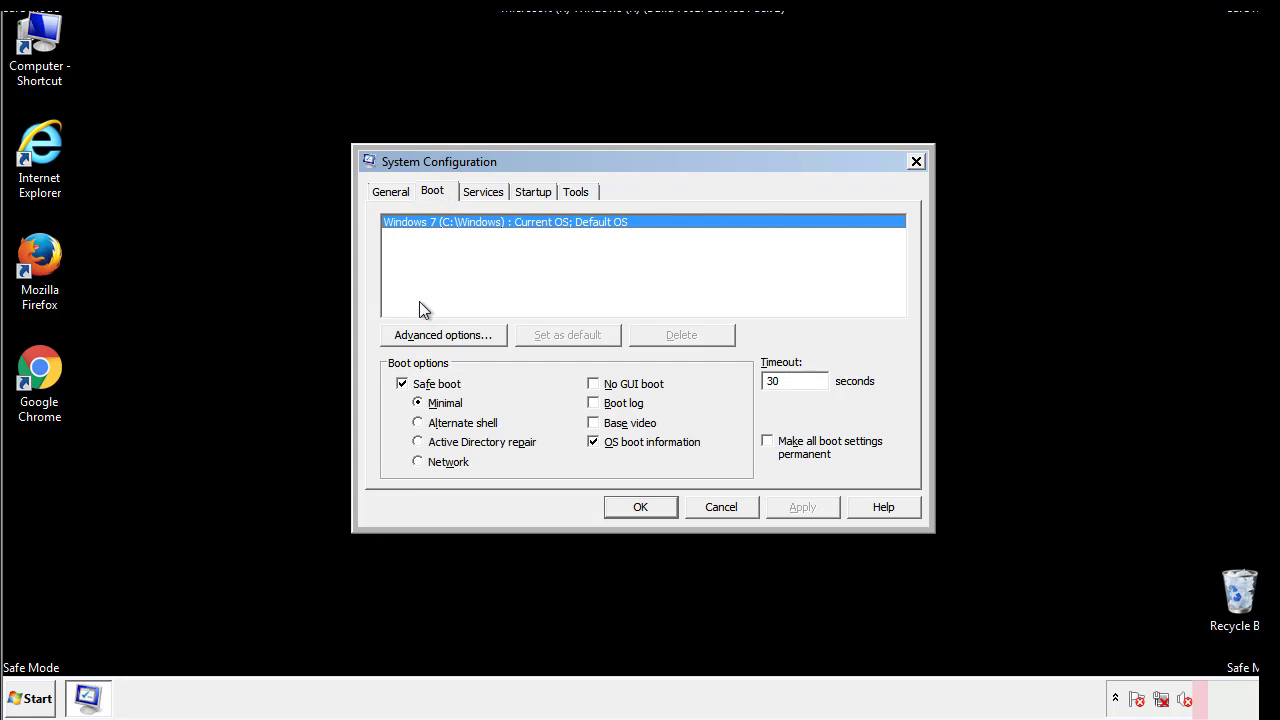
left_click(405, 384)
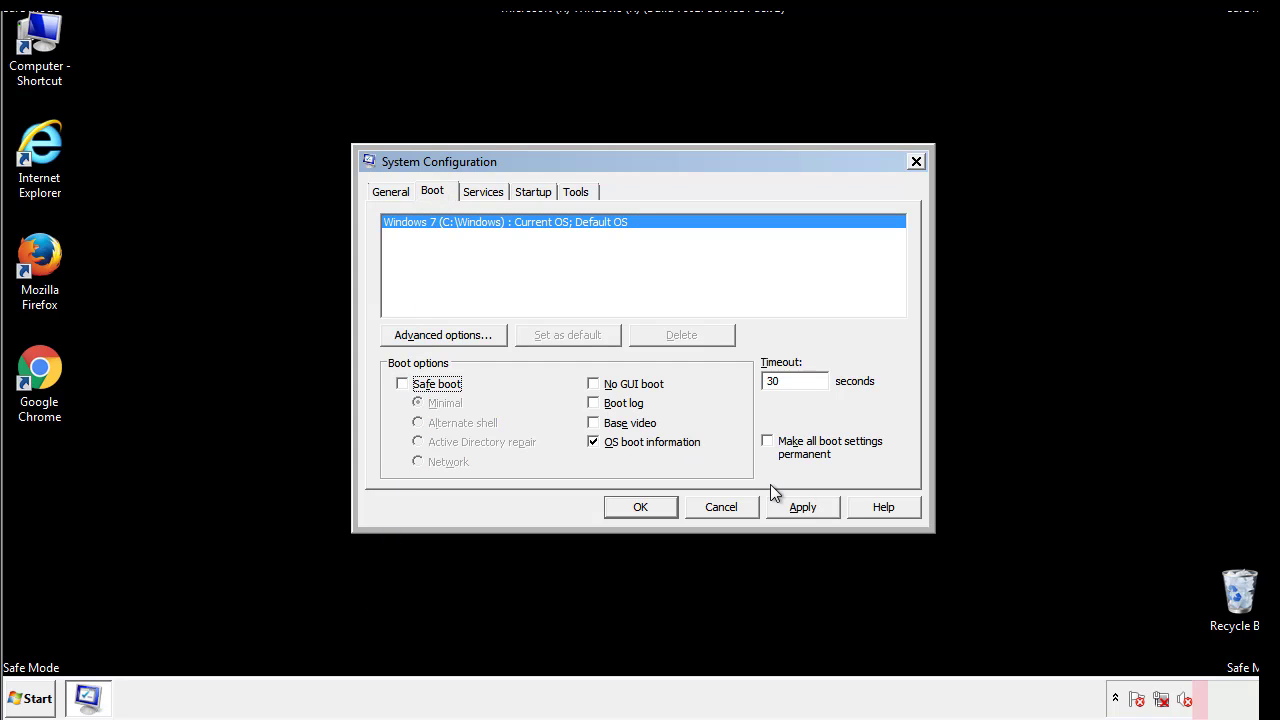
left_click(805, 506)
left_click(637, 507)
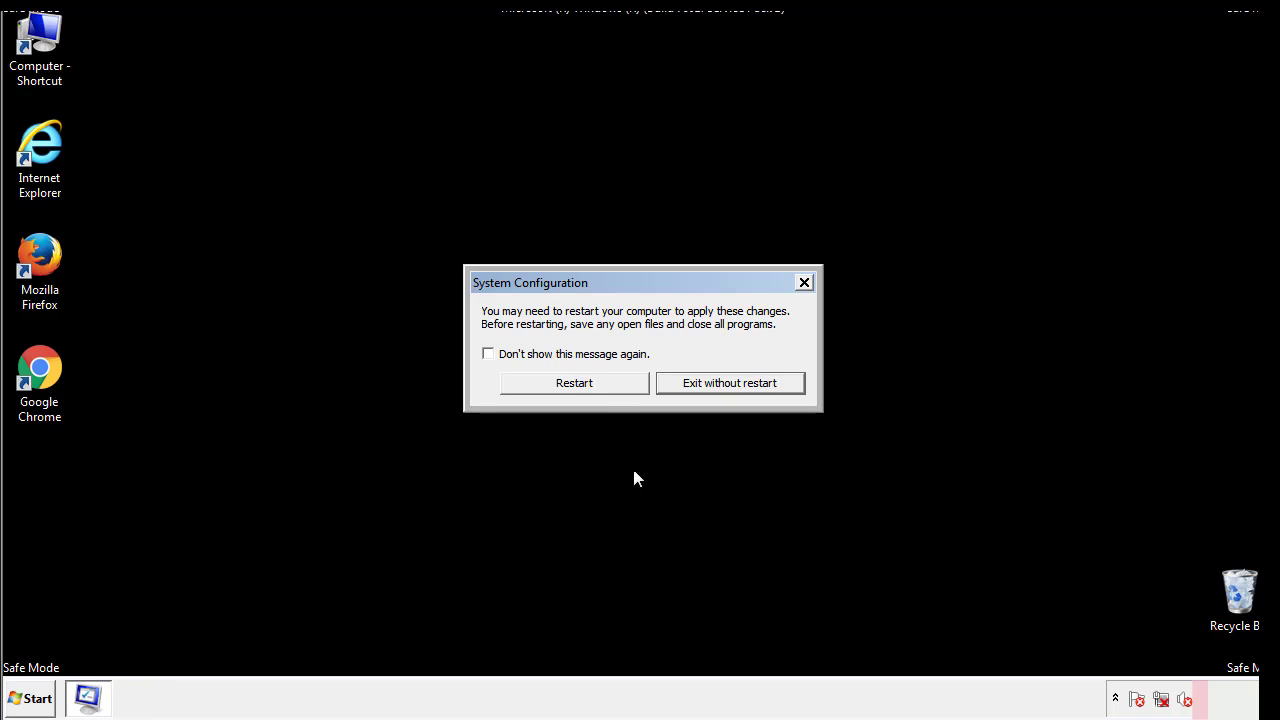
left_click(592, 390)
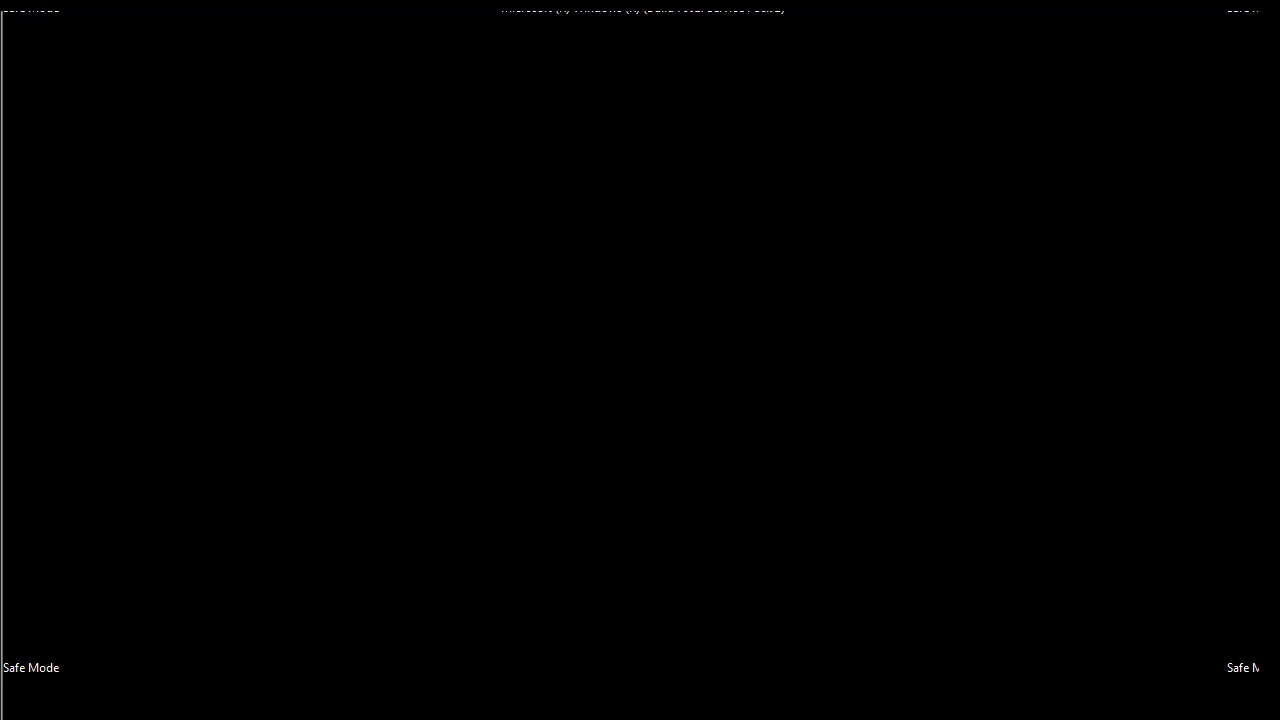